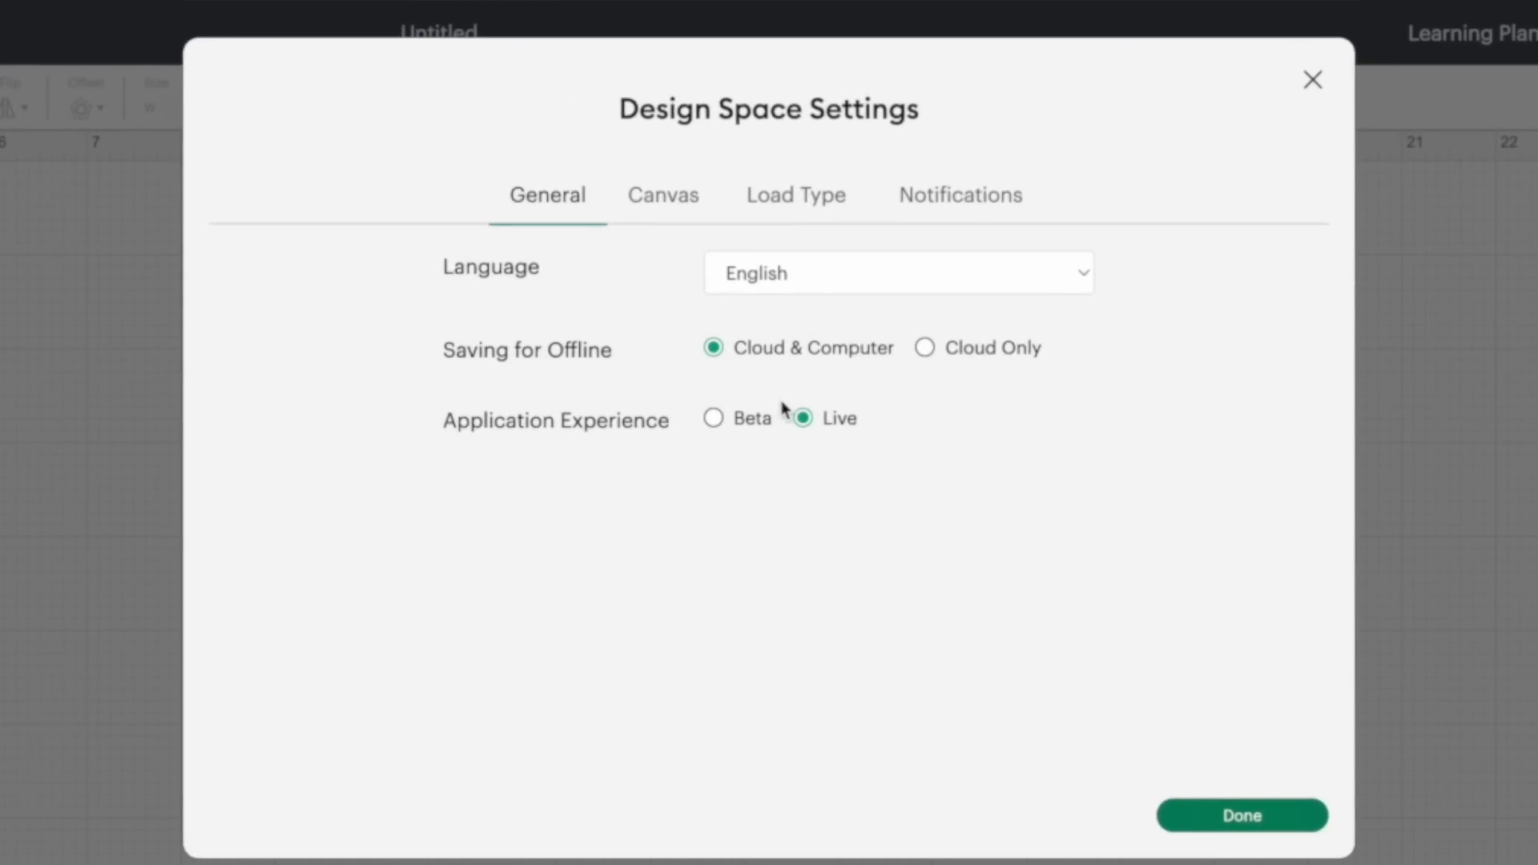
Review the Print Then Cut page size choices and the notification options in the Design Space settings.
{"action": "left_click", "coordinate": [712, 420]}
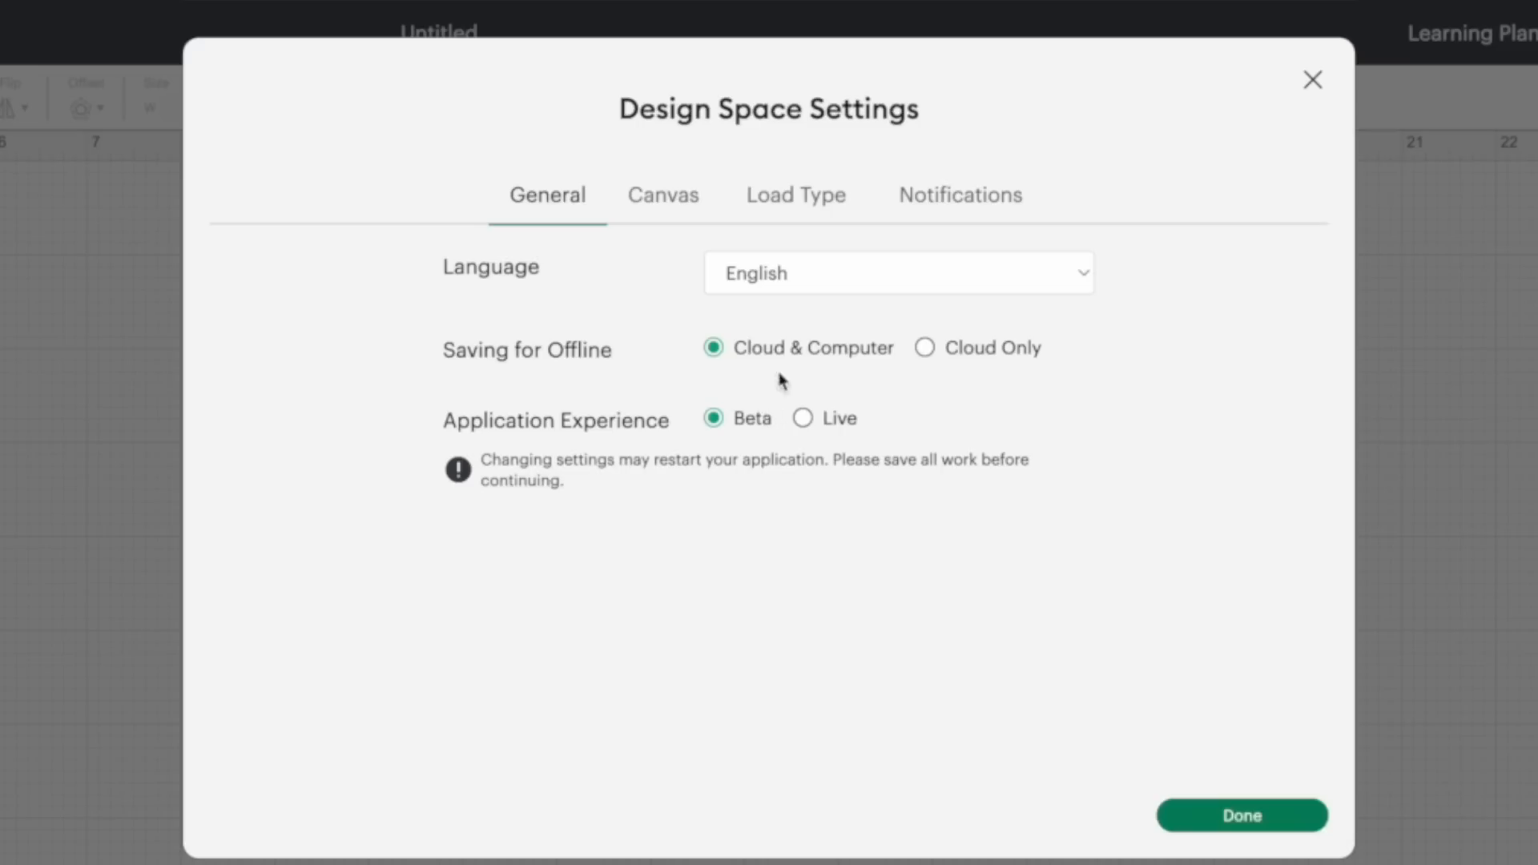
{"action": "left_click", "coordinate": [789, 200]}
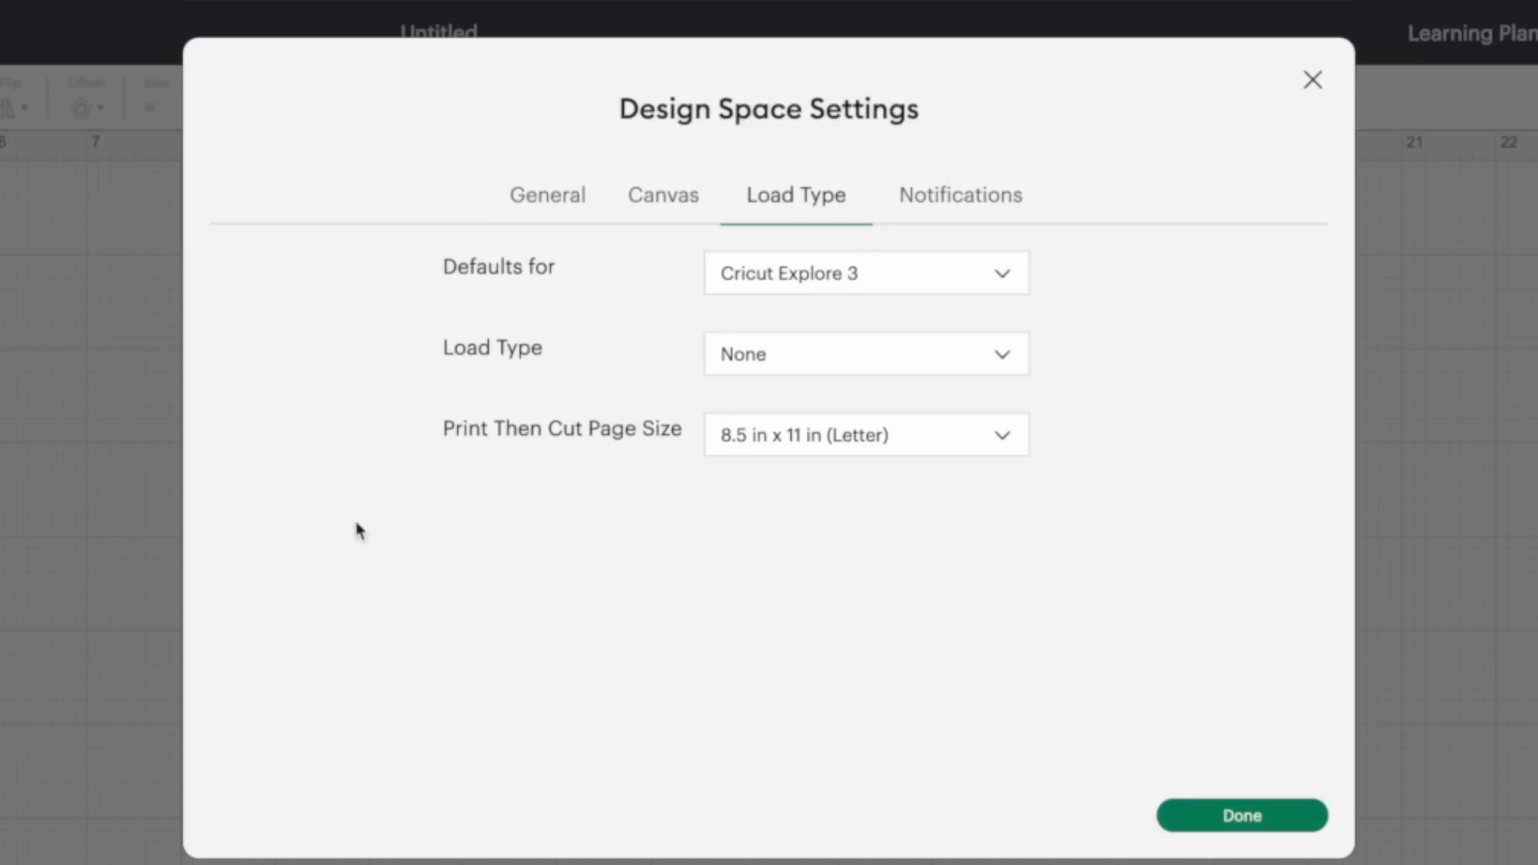
{"action": "left_click", "coordinate": [878, 451]}
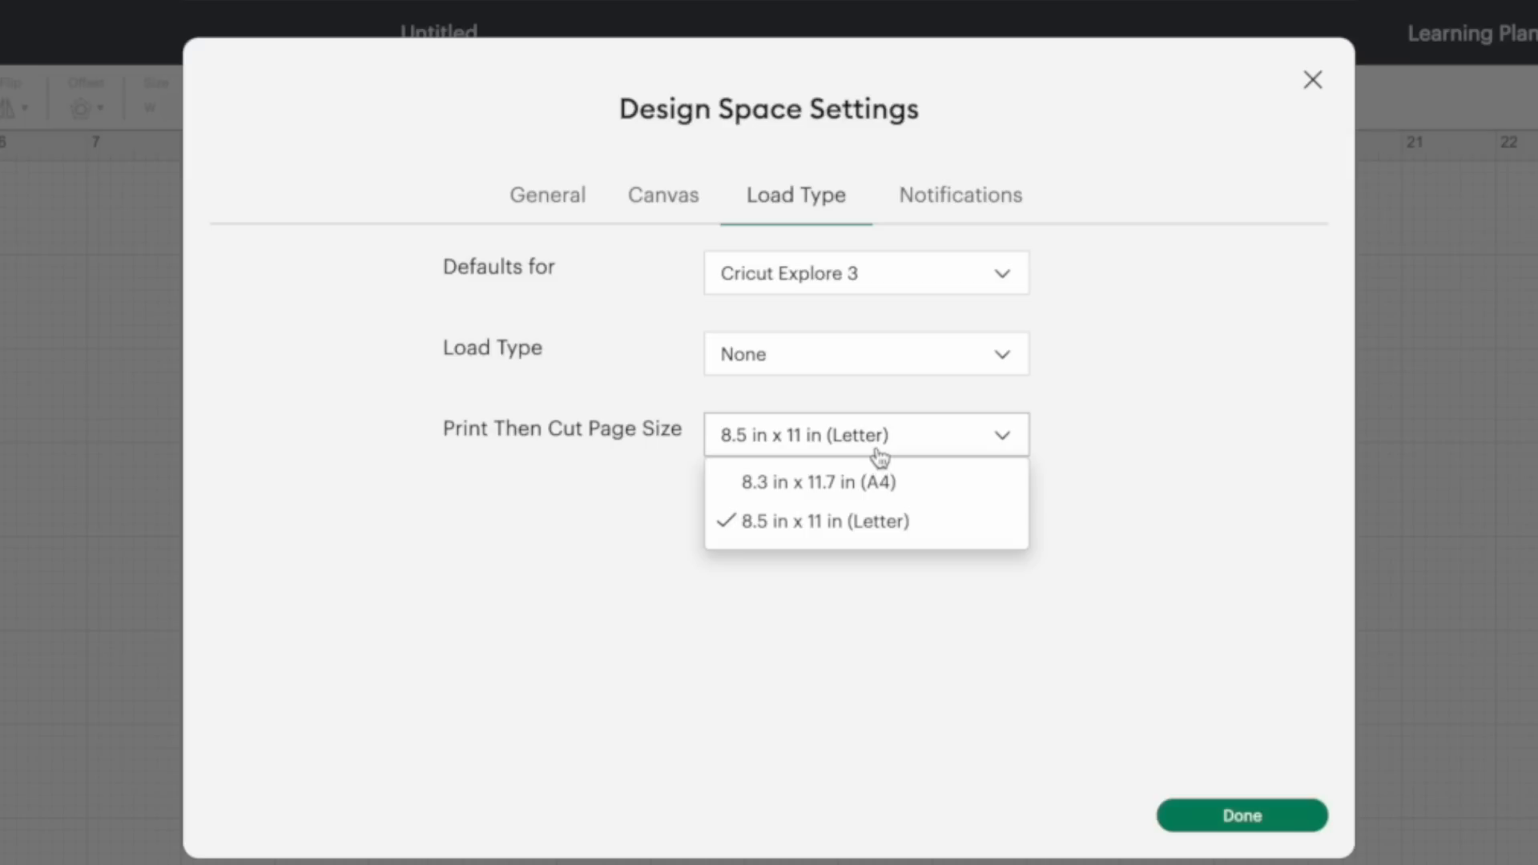
{"action": "left_click", "coordinate": [574, 220]}
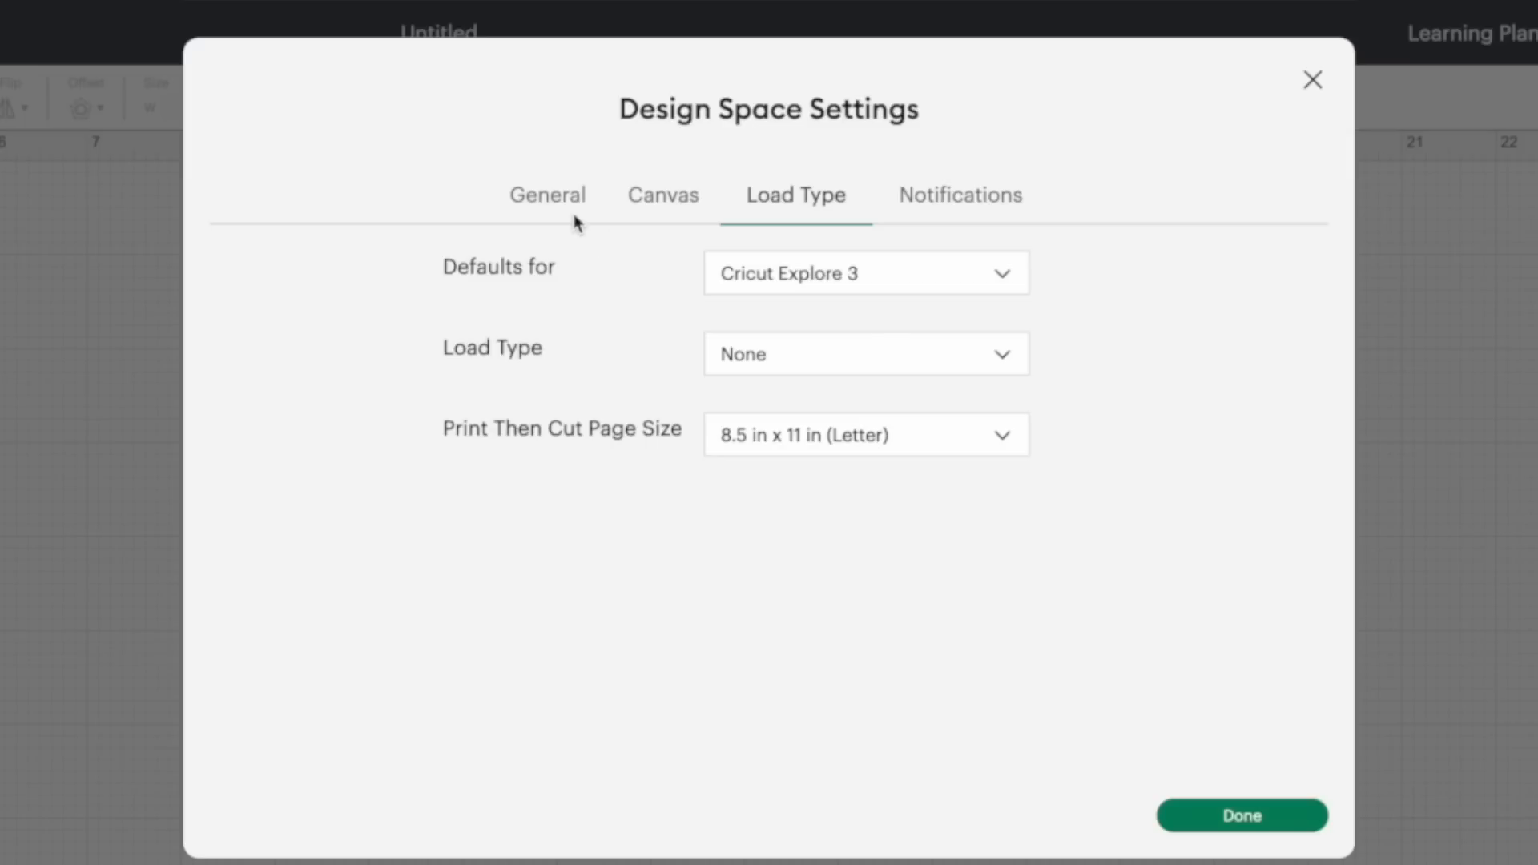
{"action": "left_click", "coordinate": [945, 202]}
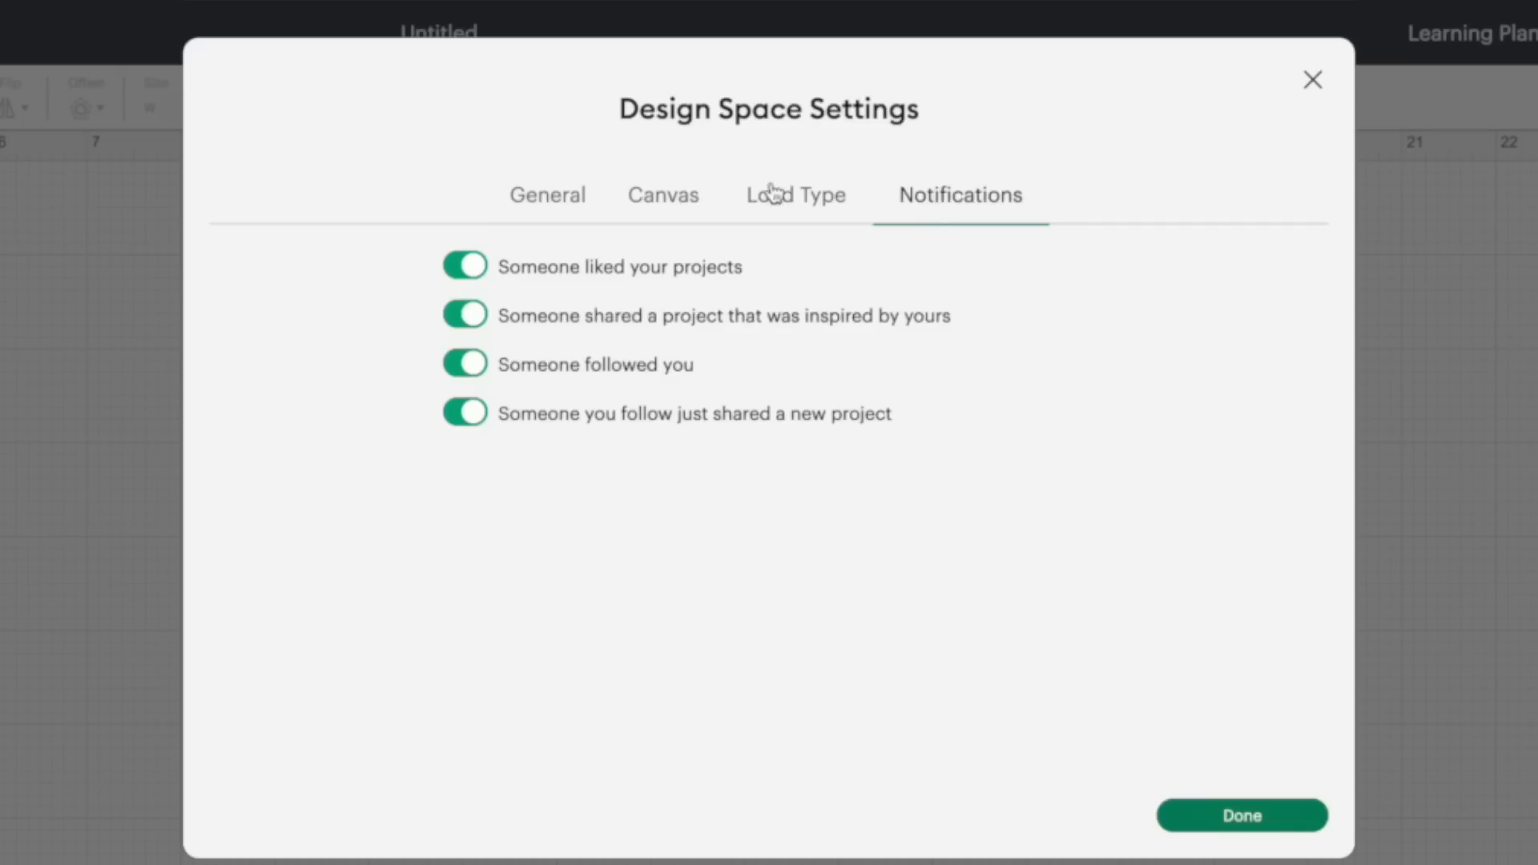
Set the application experience to Beta in the general settings and apply the change.
{"action": "left_click", "coordinate": [546, 199]}
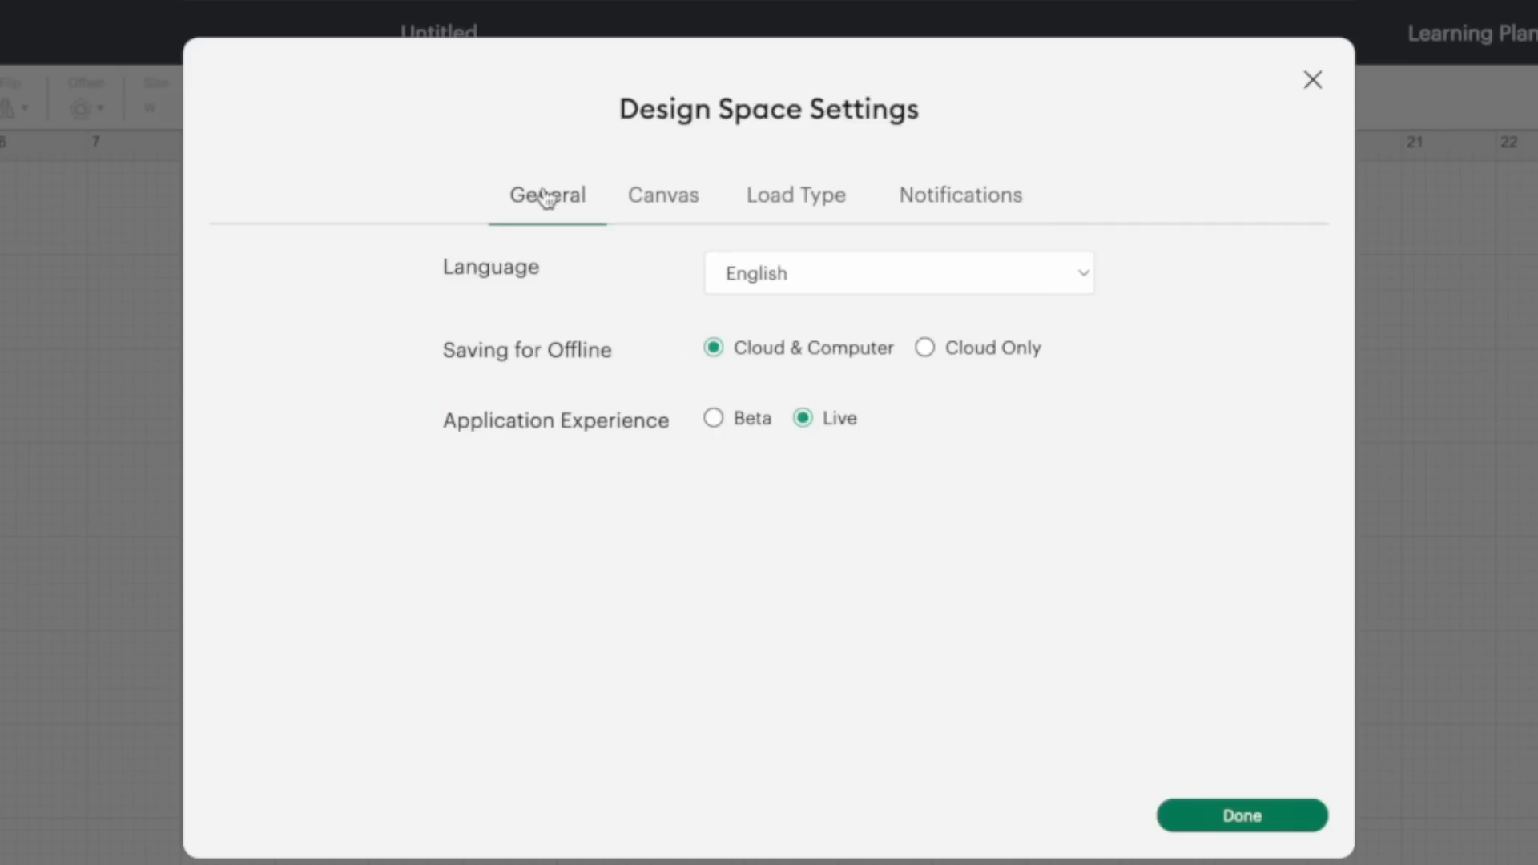
{"action": "left_click", "coordinate": [714, 423]}
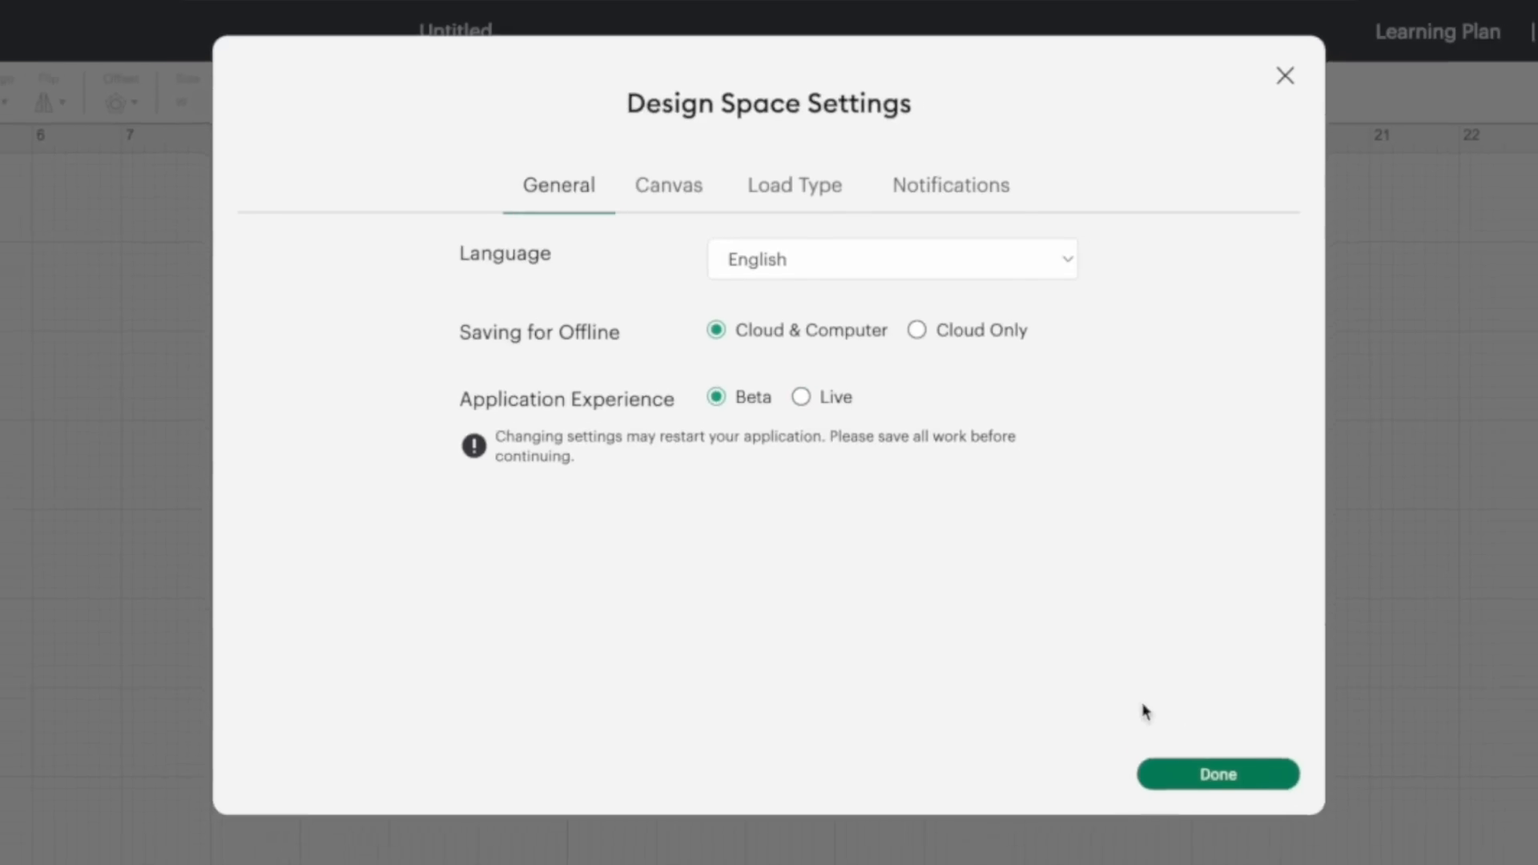
{"action": "left_click", "coordinate": [1238, 815]}
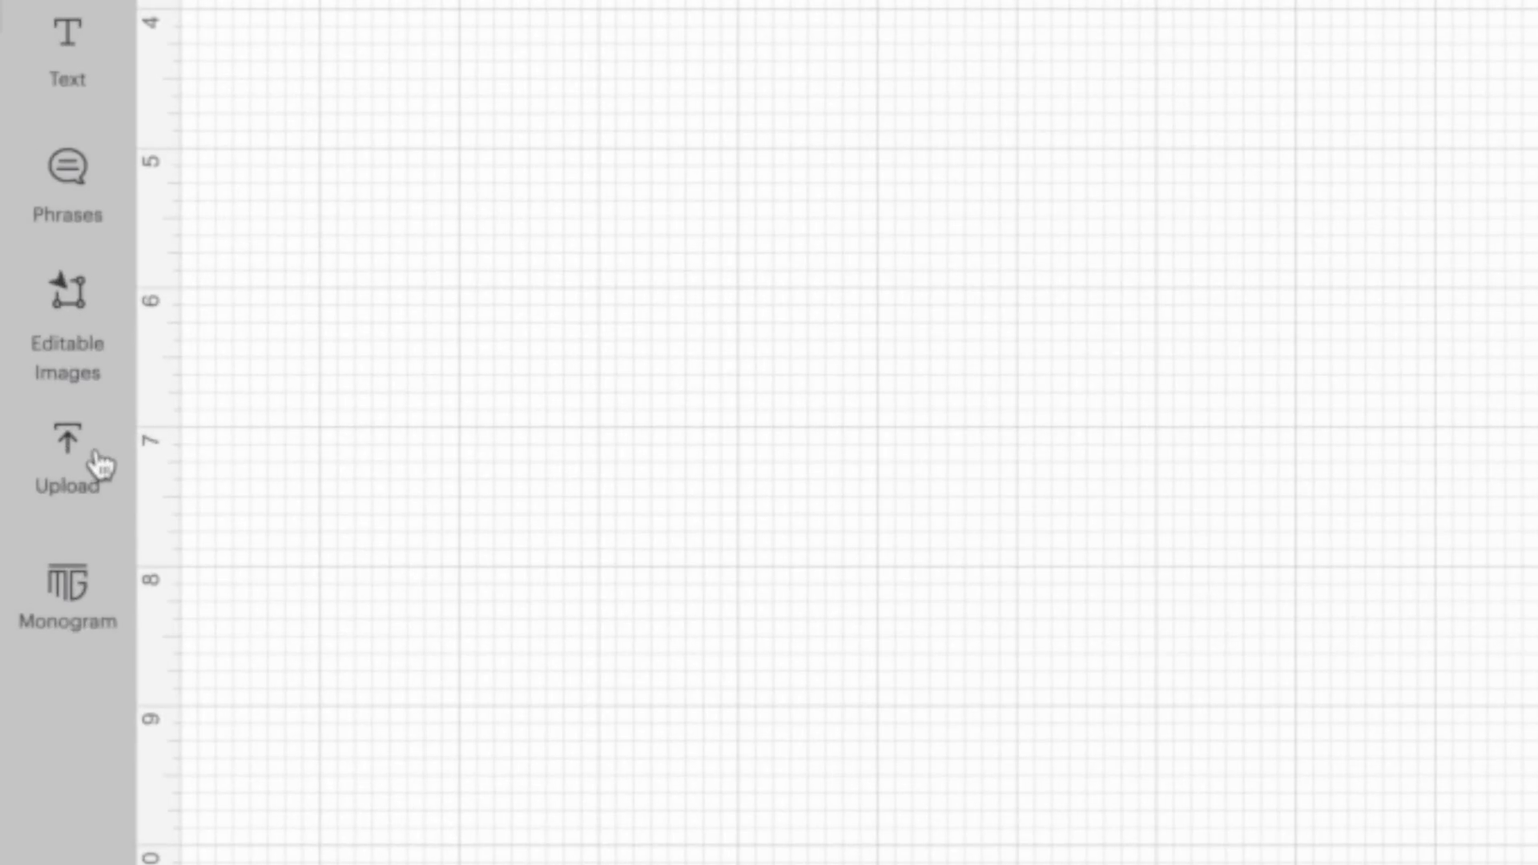
Start a new image upload and choose beach babe ocean.png from the Retro Summer Bundle folder.
{"action": "left_click", "coordinate": [50, 516]}
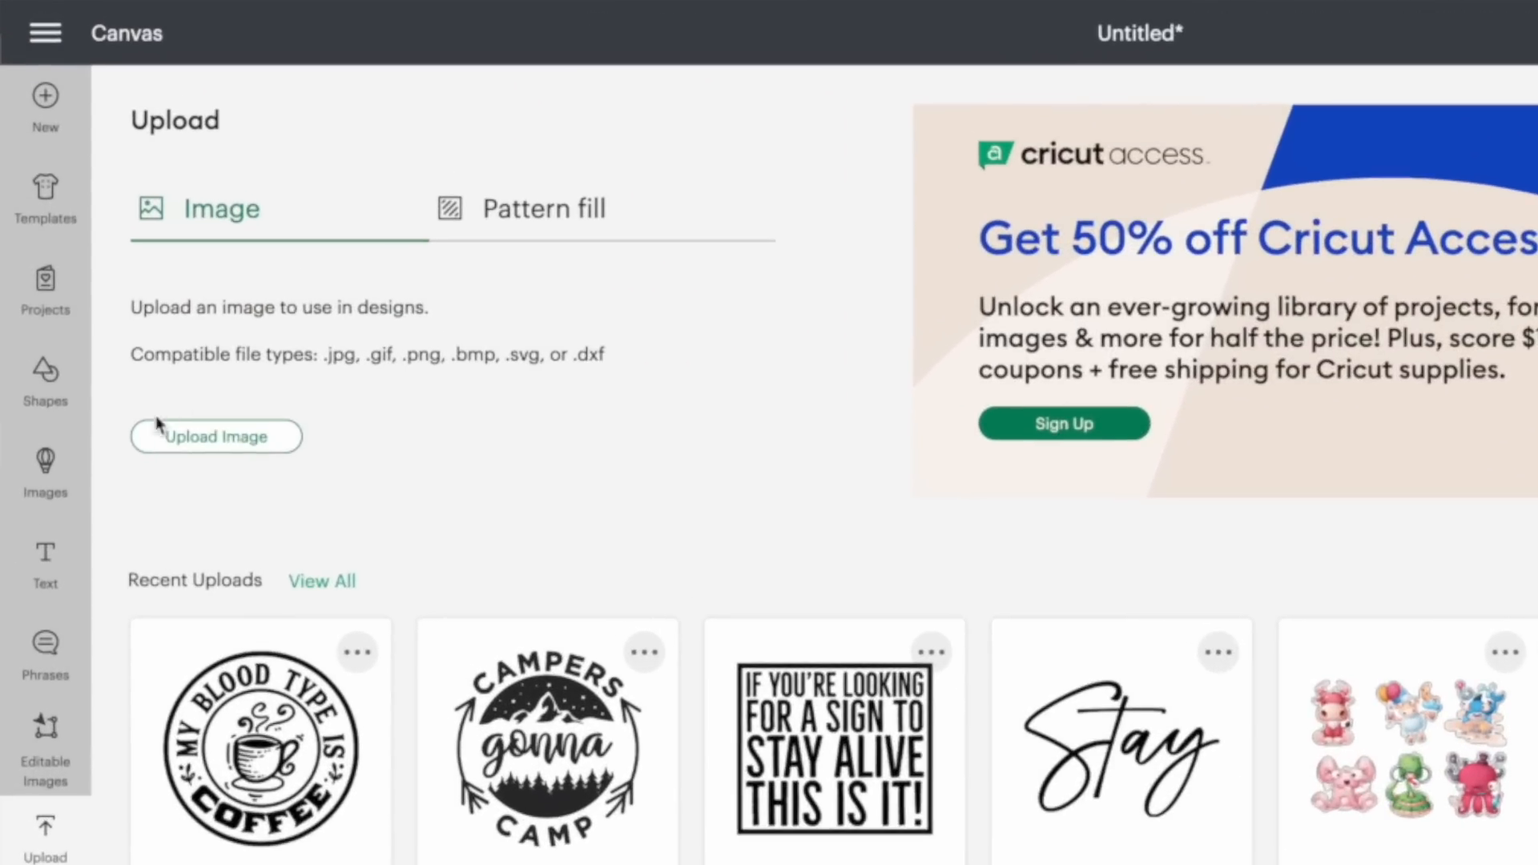
{"action": "left_click", "coordinate": [186, 383]}
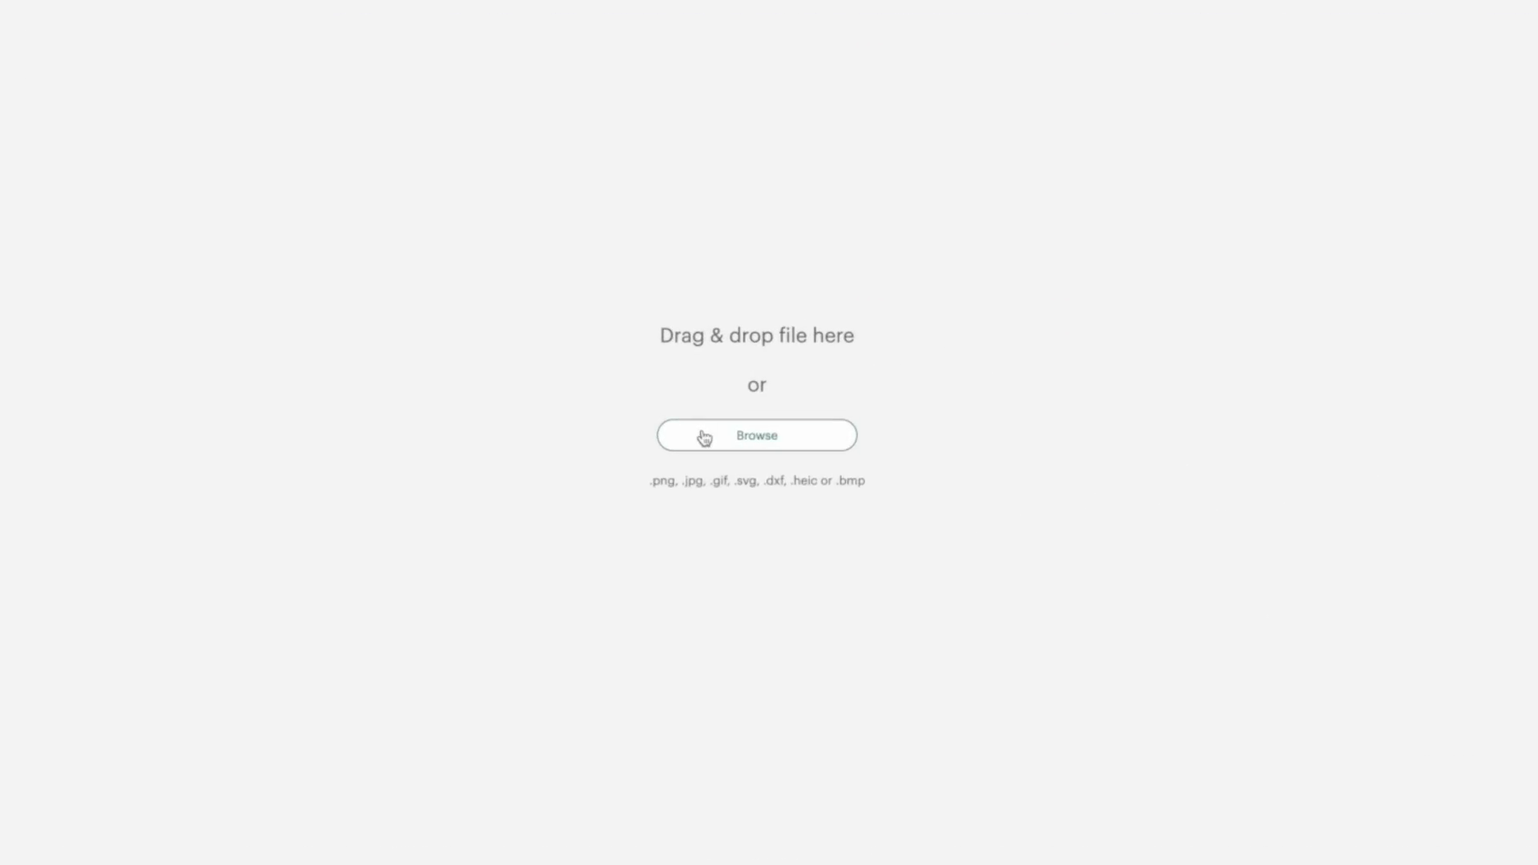
{"action": "left_click", "coordinate": [704, 438]}
{"action": "double_click", "coordinate": [183, 233]}
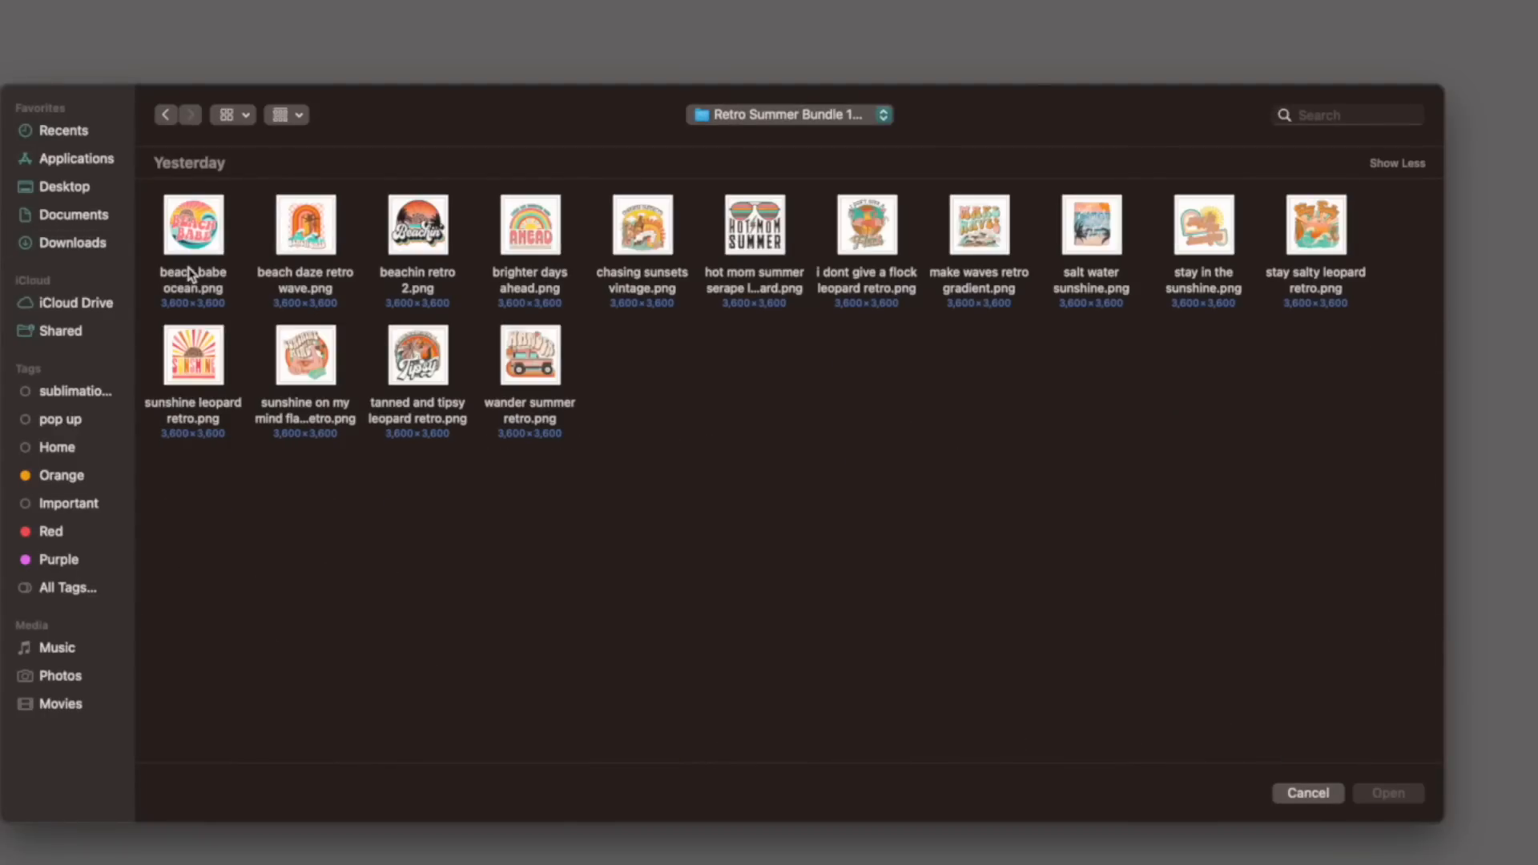
{"action": "left_click", "coordinate": [204, 228]}
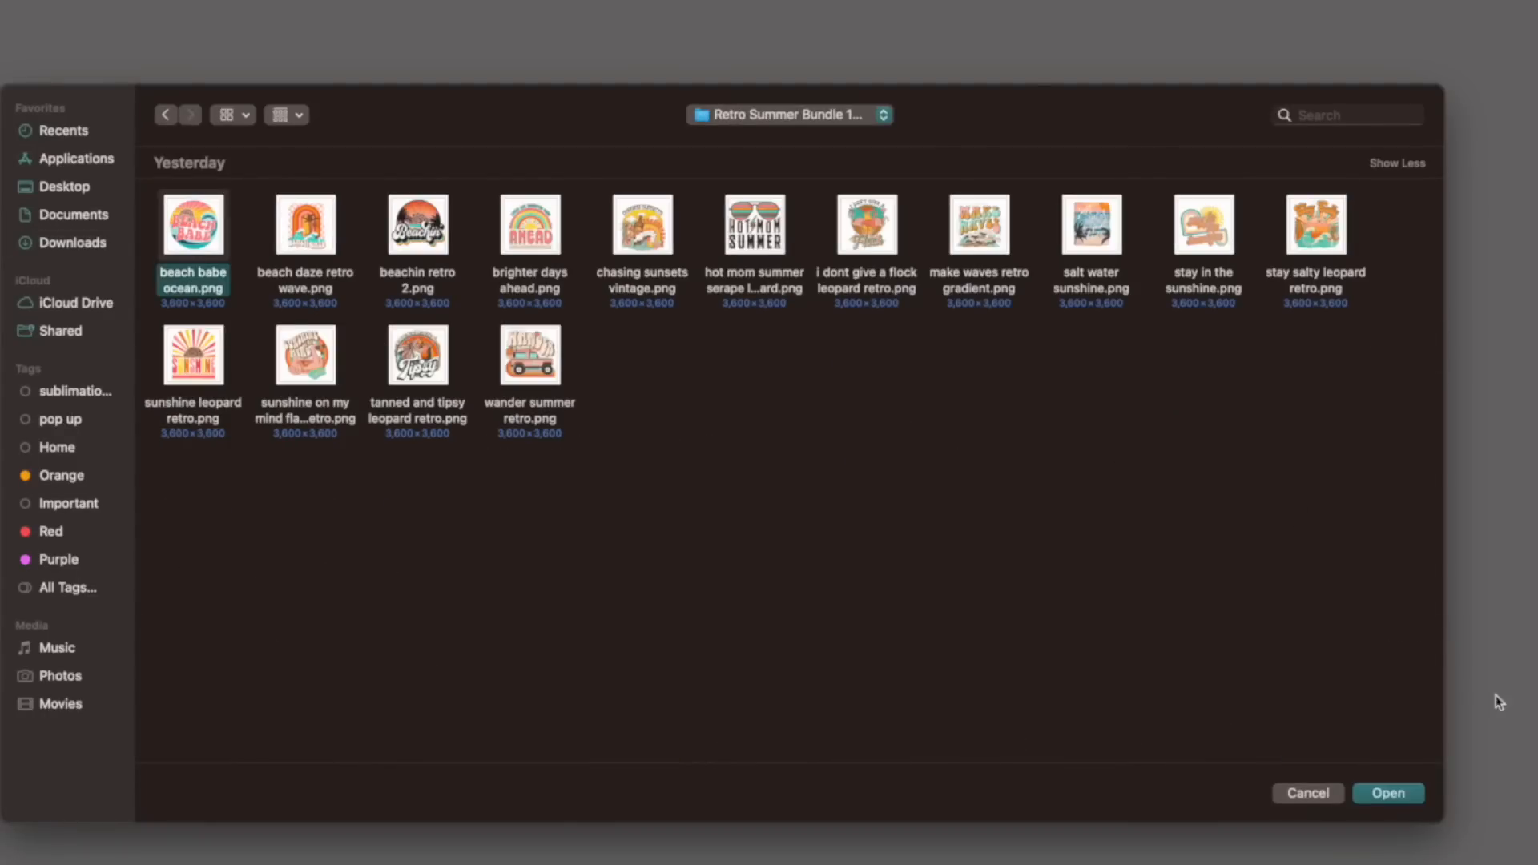
{"action": "left_click", "coordinate": [1419, 790]}
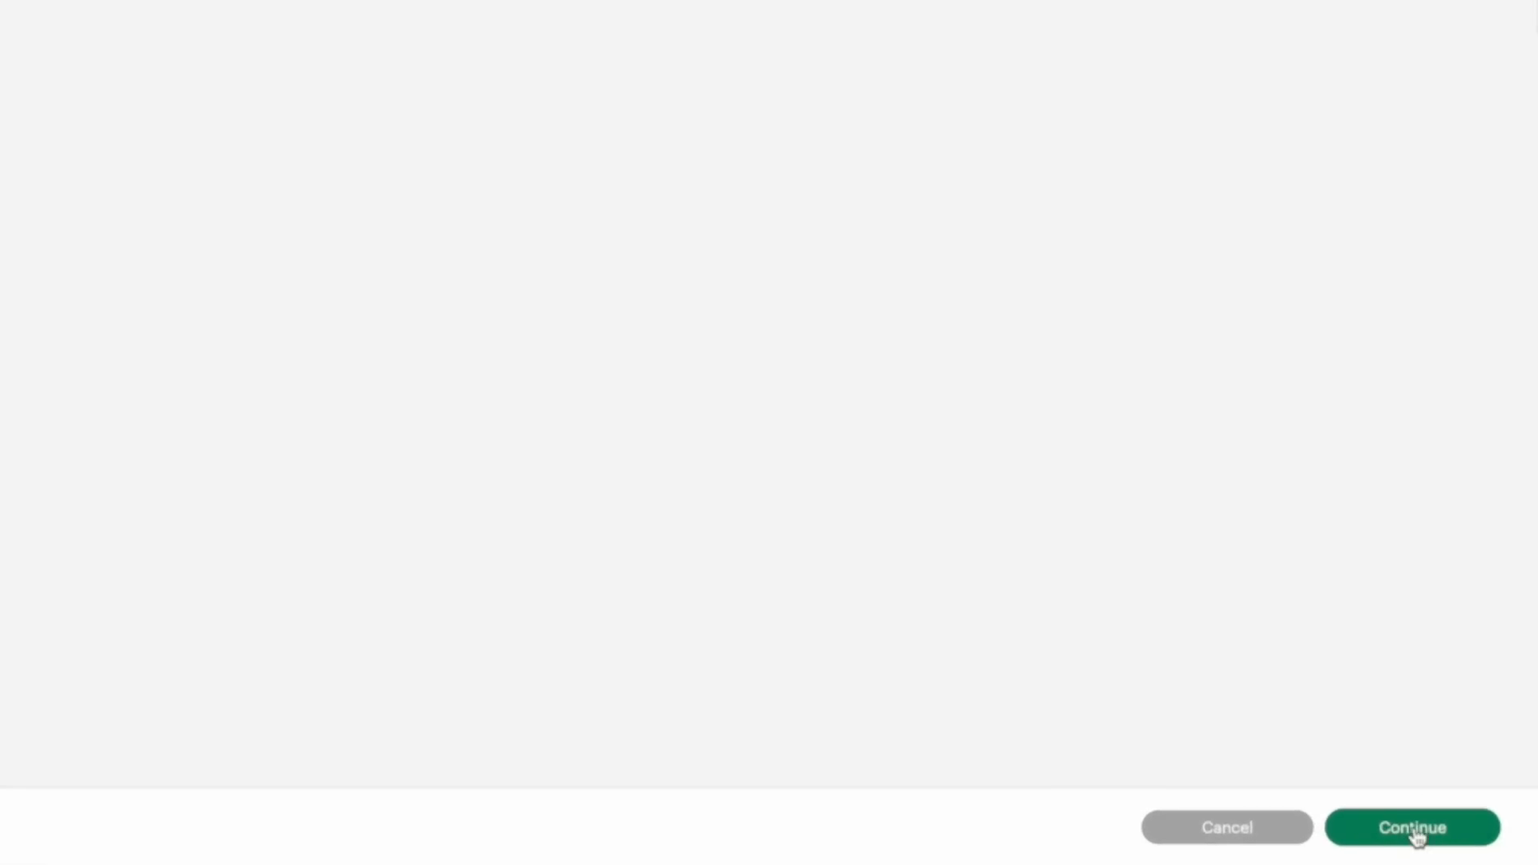
Finish uploading the Beach Babe design as a Print Then Cut image and add it to the canvas.
{"action": "left_click", "coordinate": [1415, 832]}
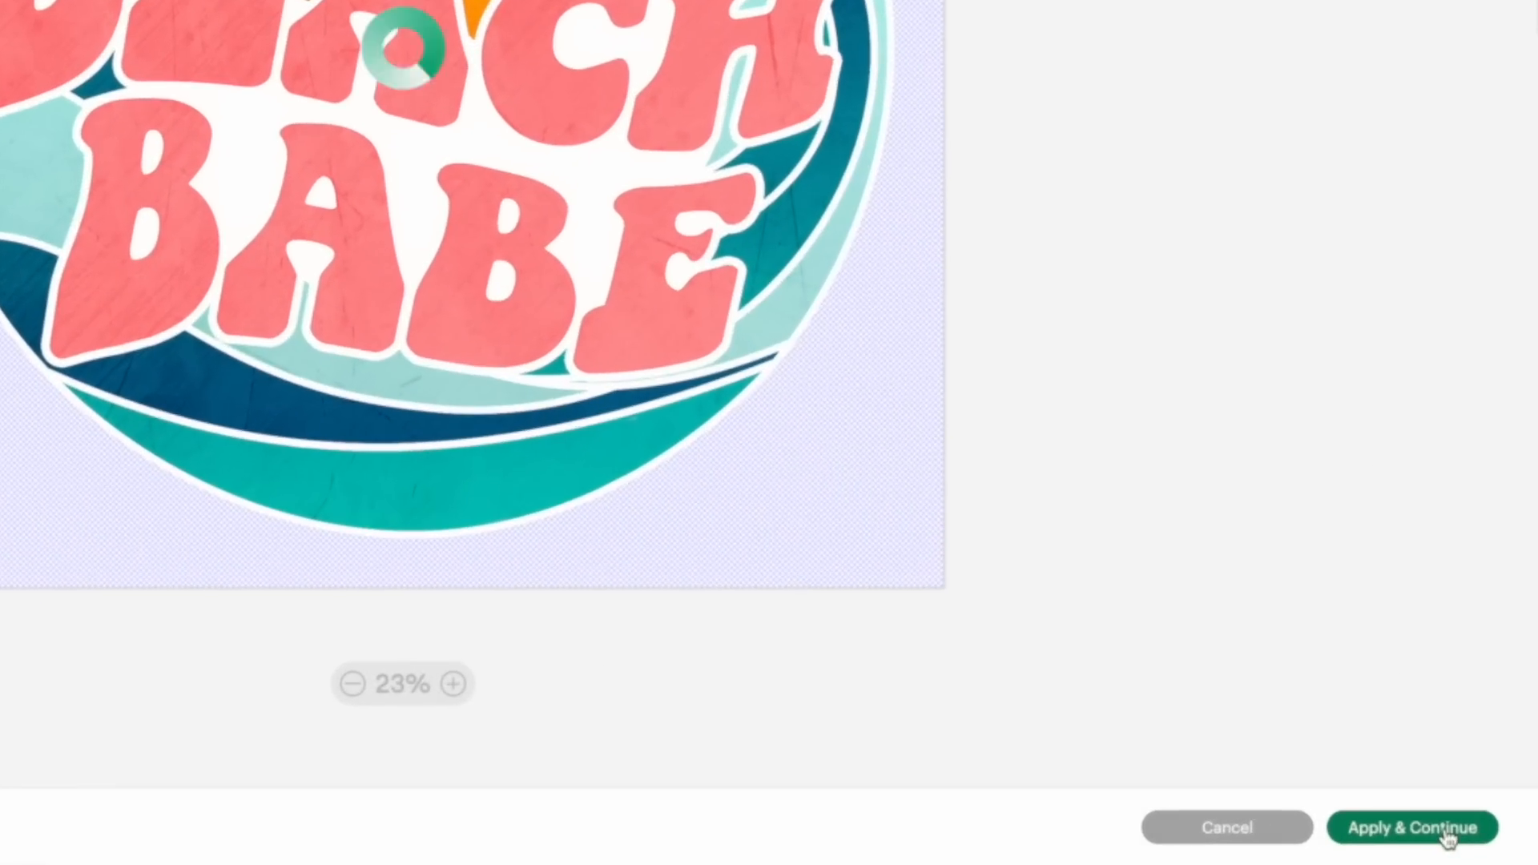
{"action": "left_click", "coordinate": [1489, 844]}
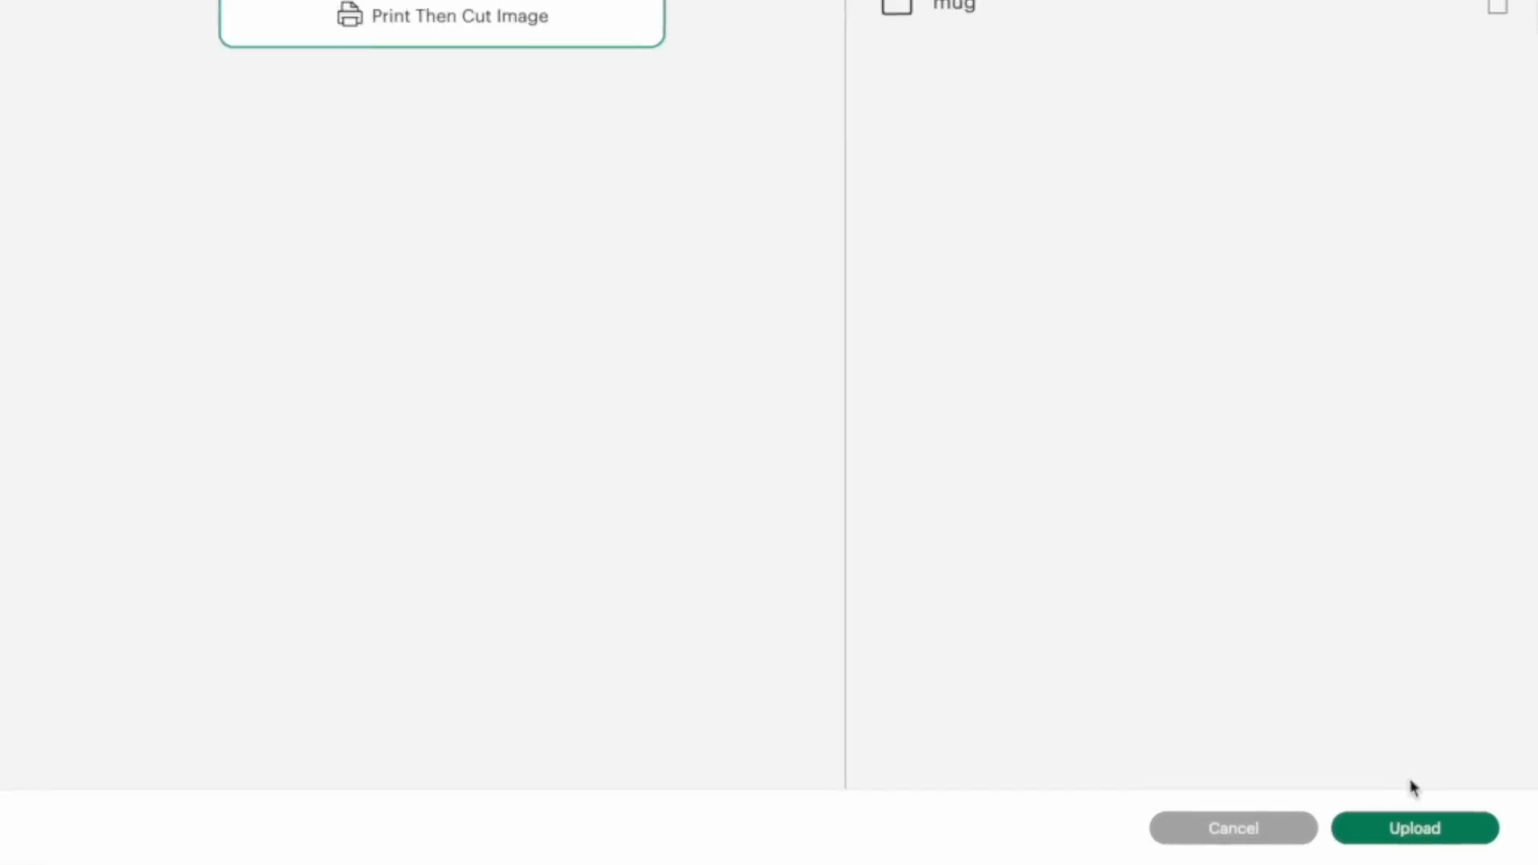
{"action": "left_click", "coordinate": [1415, 829]}
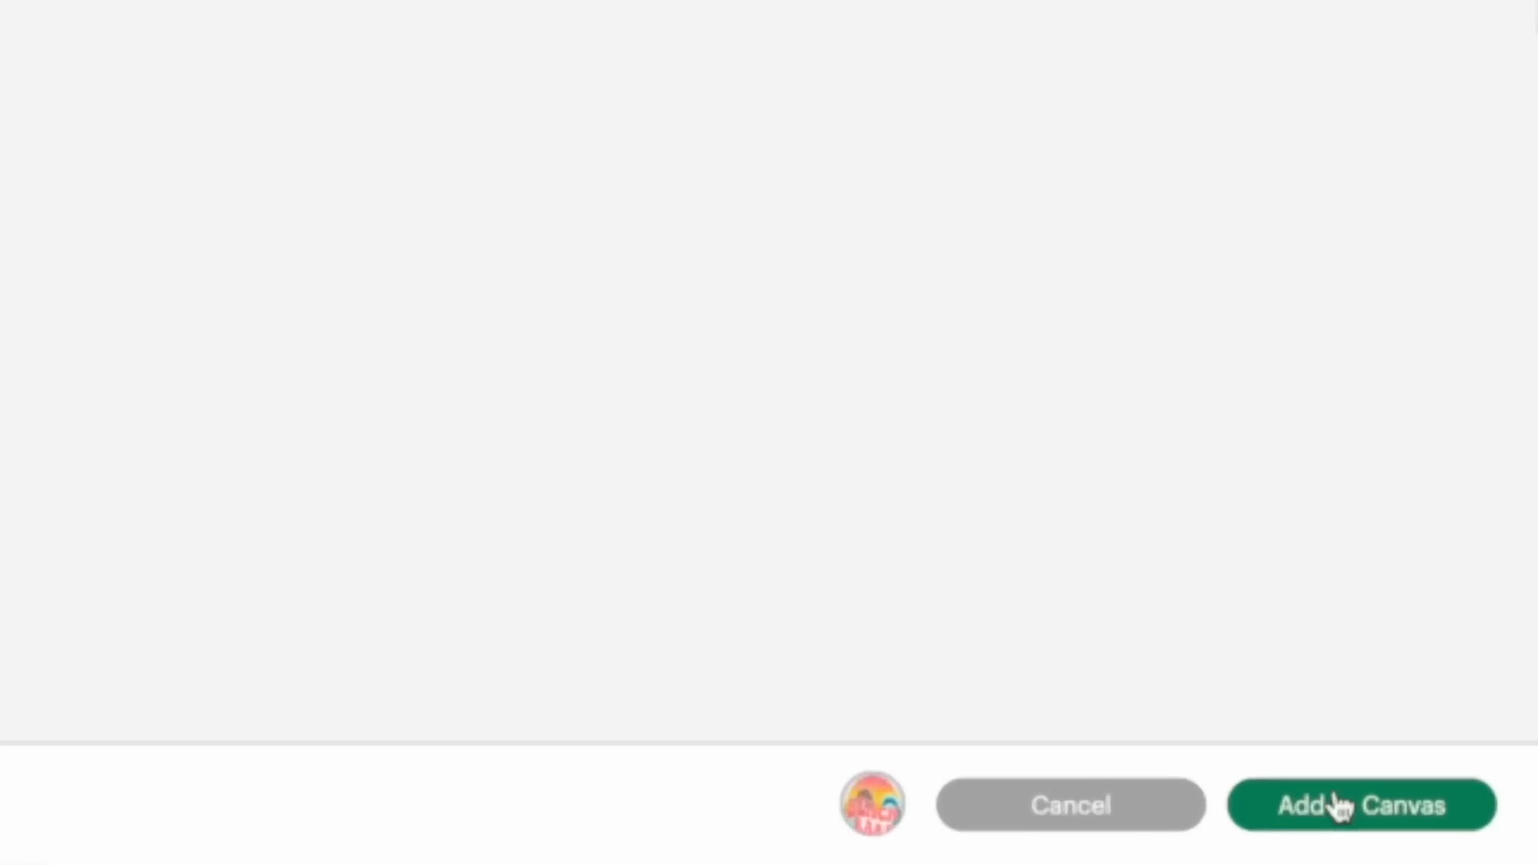
{"action": "left_click", "coordinate": [1450, 834]}
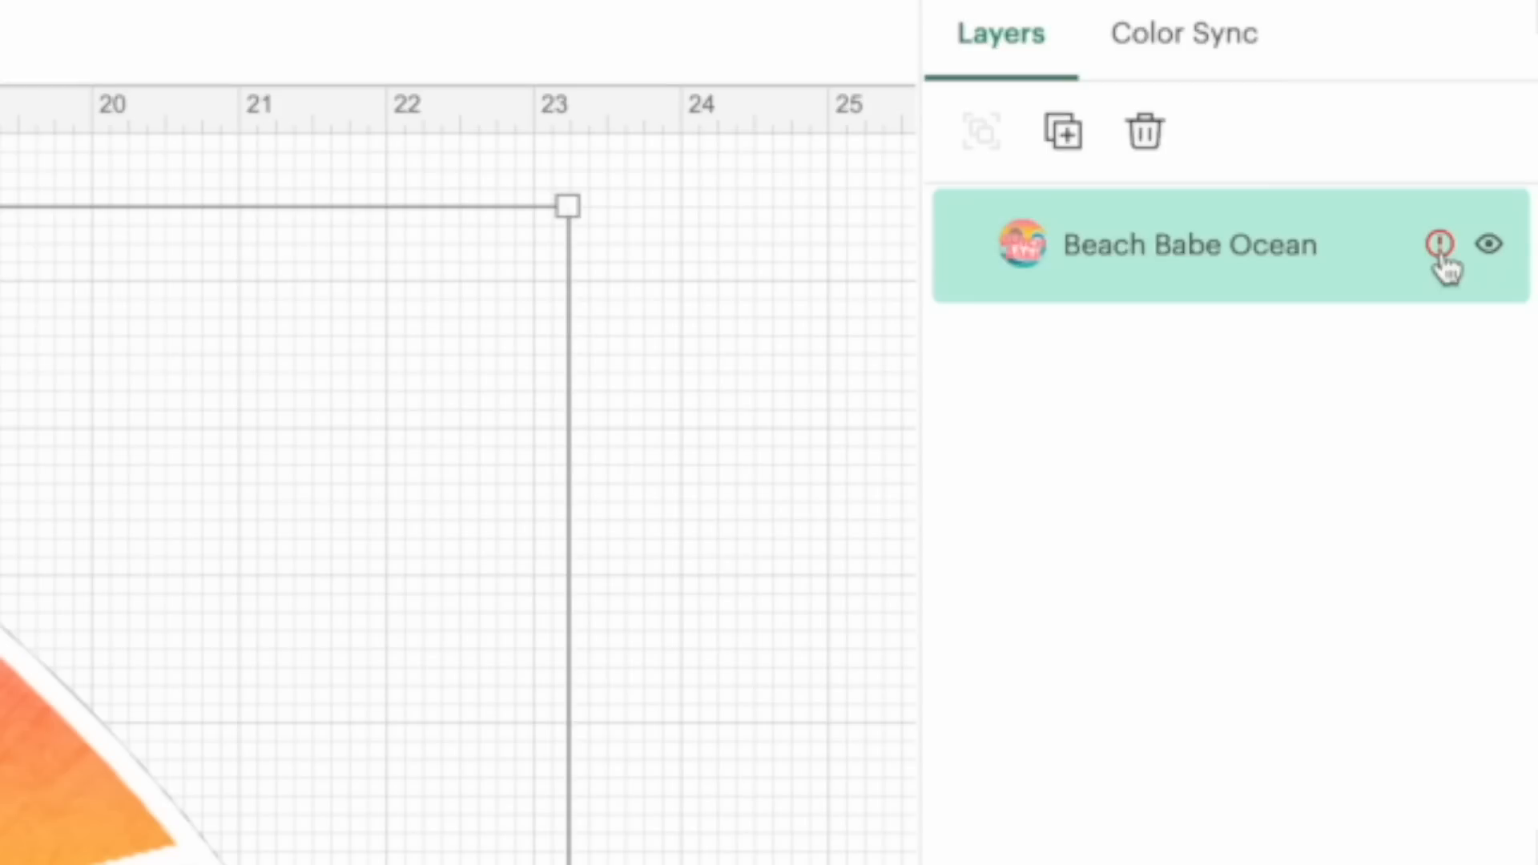
Auto-resize the oversized Beach Babe Ocean image for Letter paper, and enlarge it to about 18 in wide.
{"action": "left_click", "coordinate": [1441, 248]}
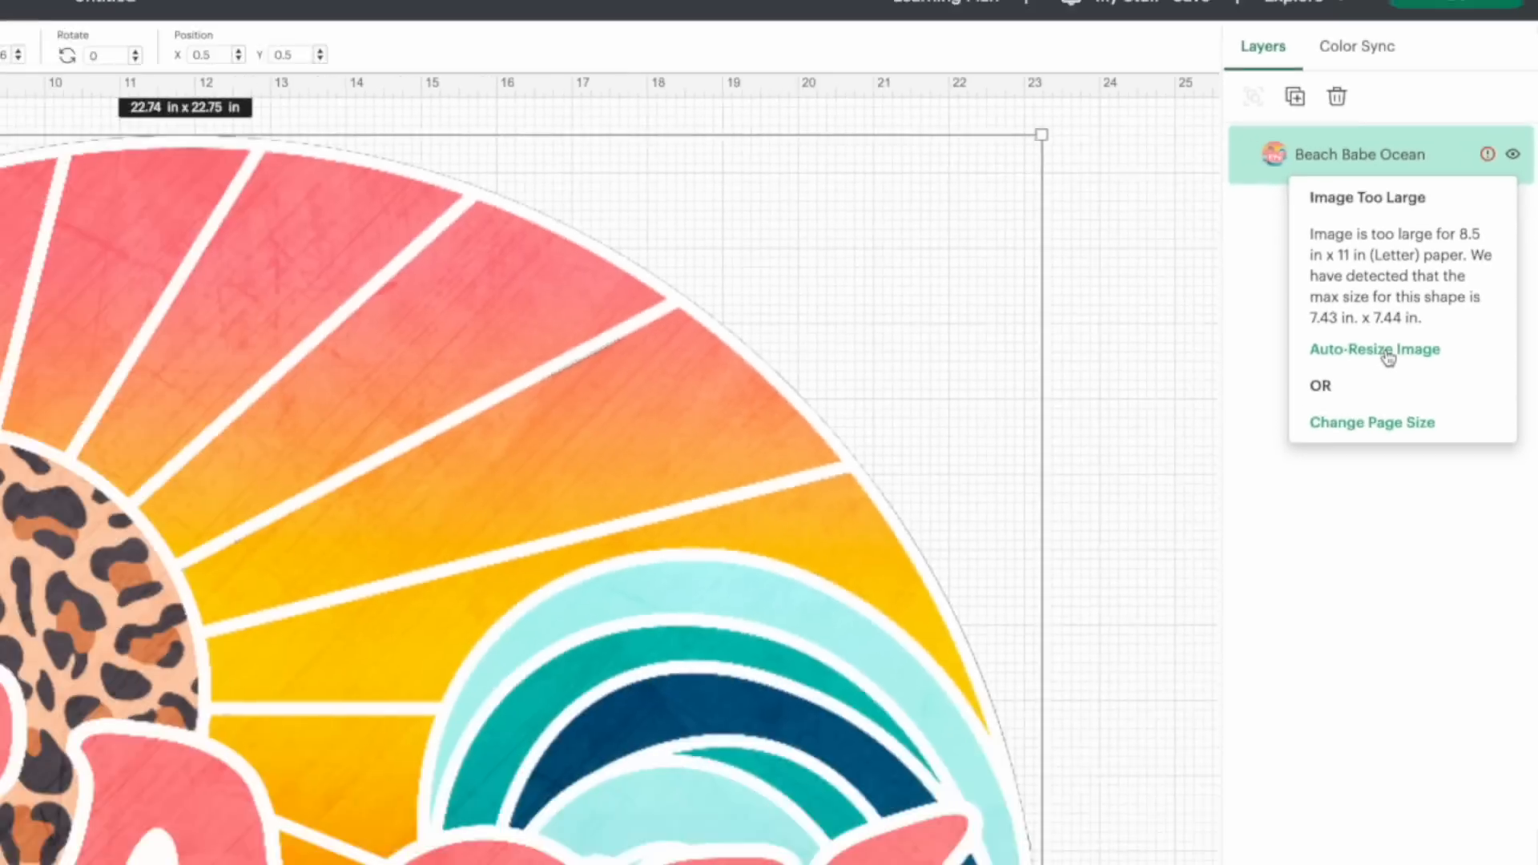
{"action": "left_click", "coordinate": [1245, 629]}
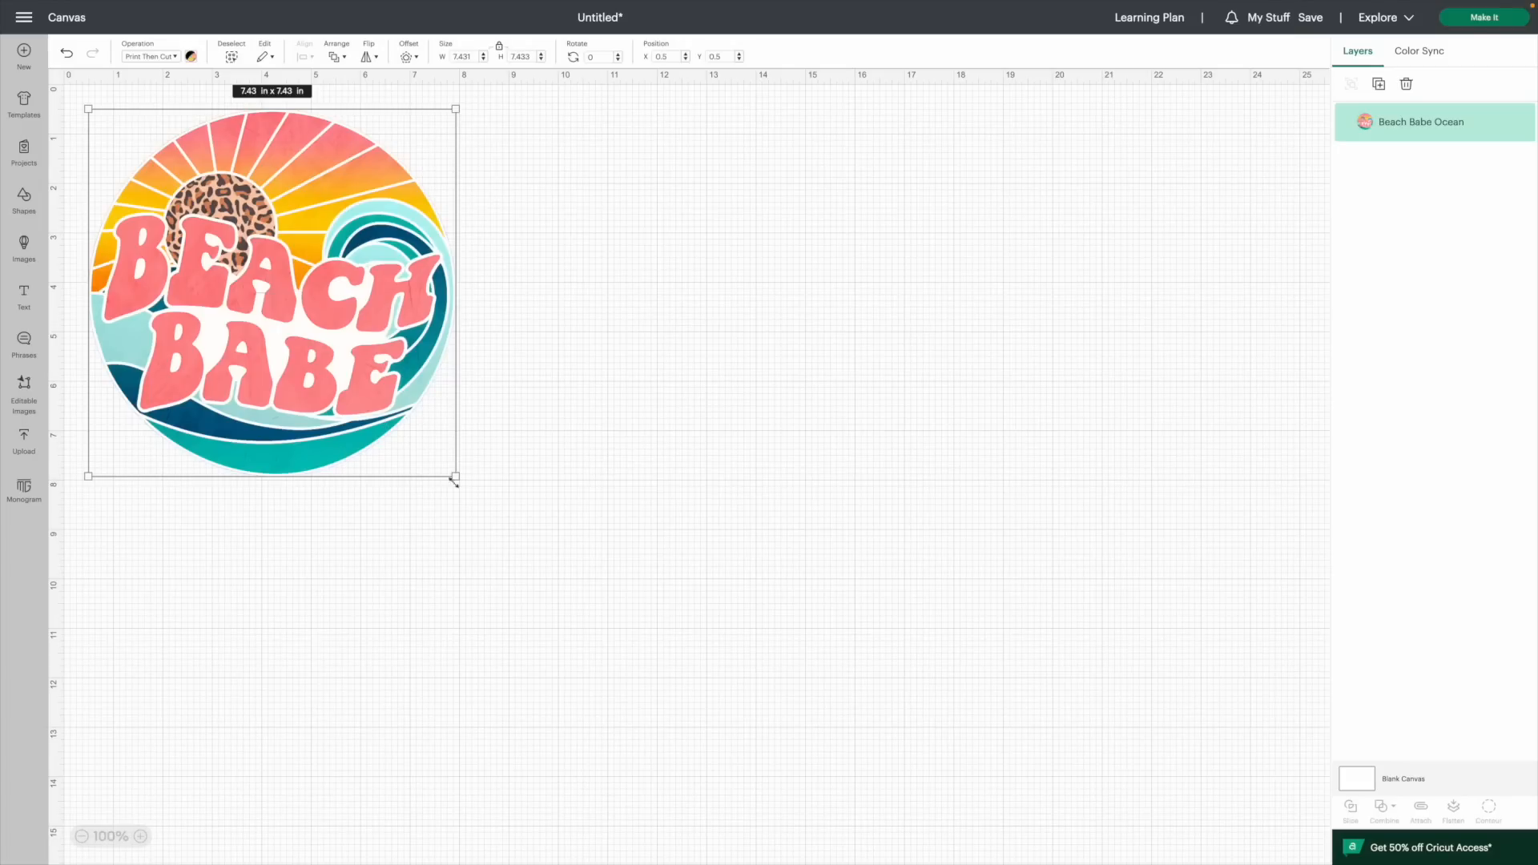
{"action": "left_click_drag", "start_coordinate": [820, 643], "coordinate": [970, 712]}
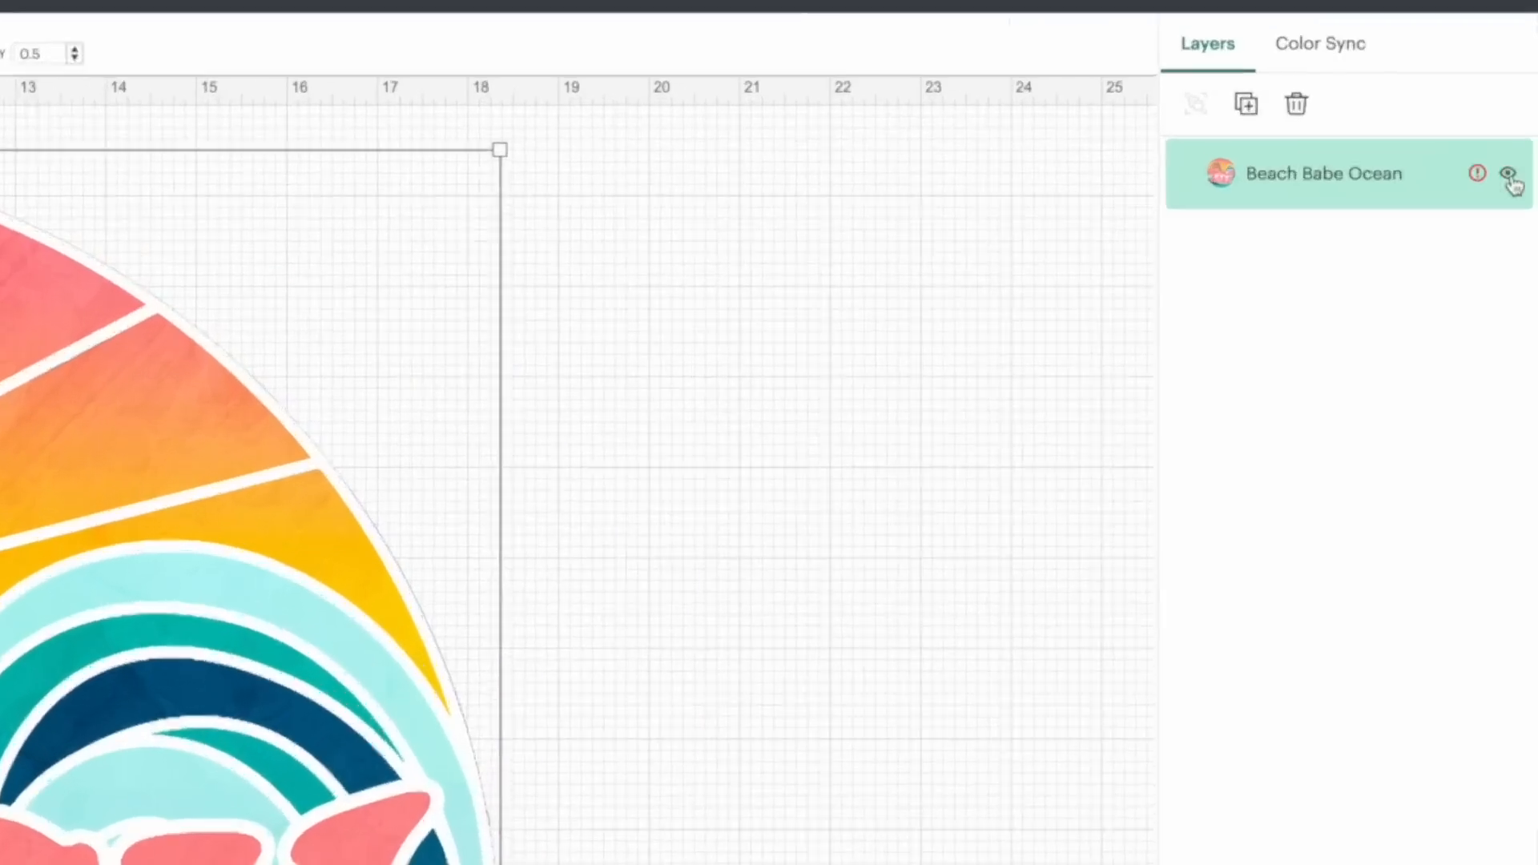
Change the Print Then Cut page size to 11 in x 17 in (Tabloid) from the image's size warning.
{"action": "left_click", "coordinate": [1522, 126]}
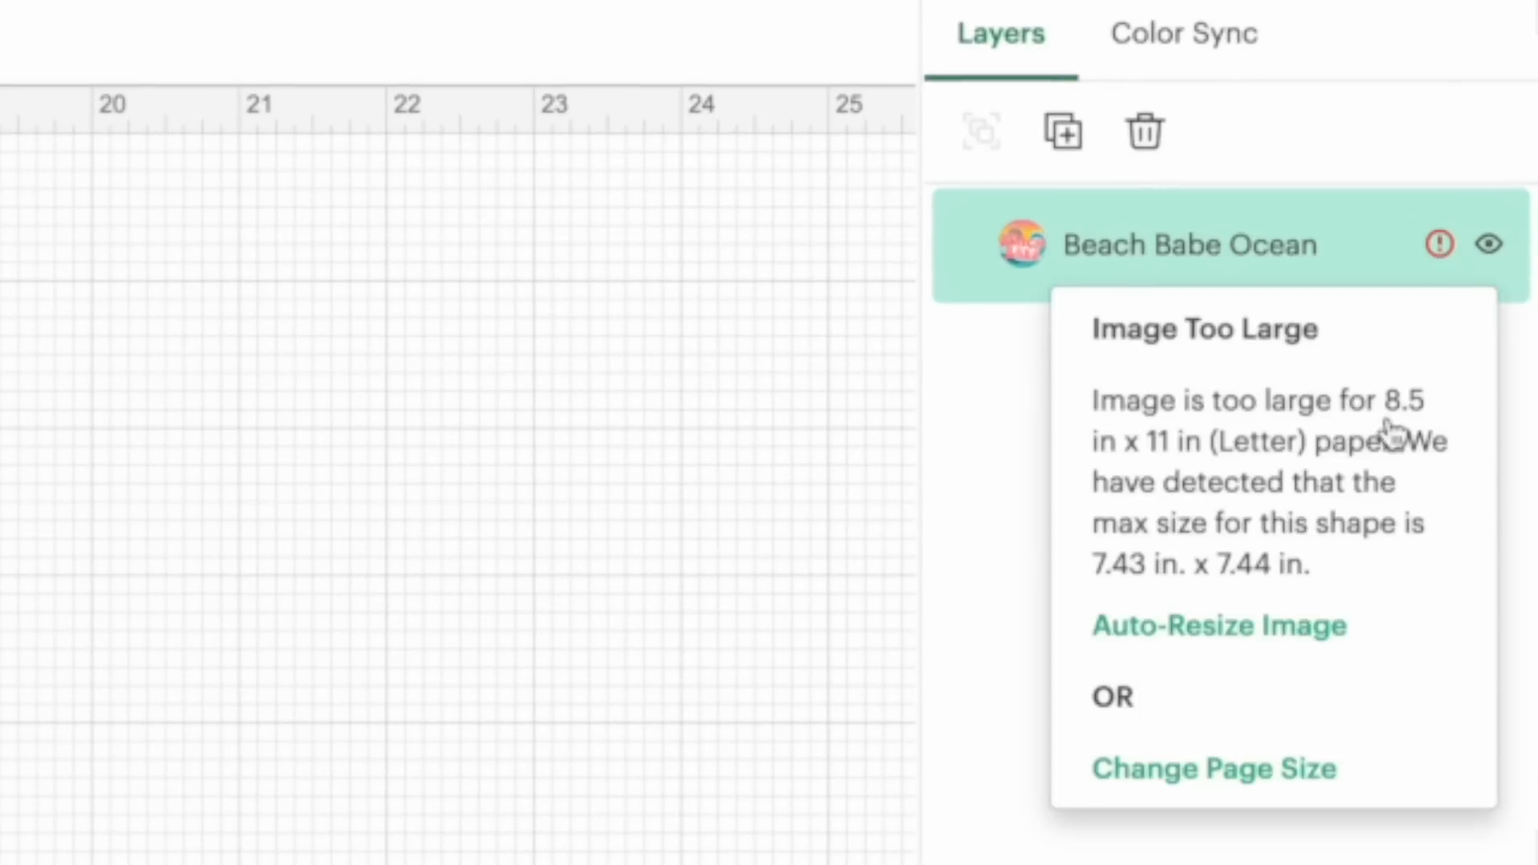
{"action": "left_click", "coordinate": [1264, 792]}
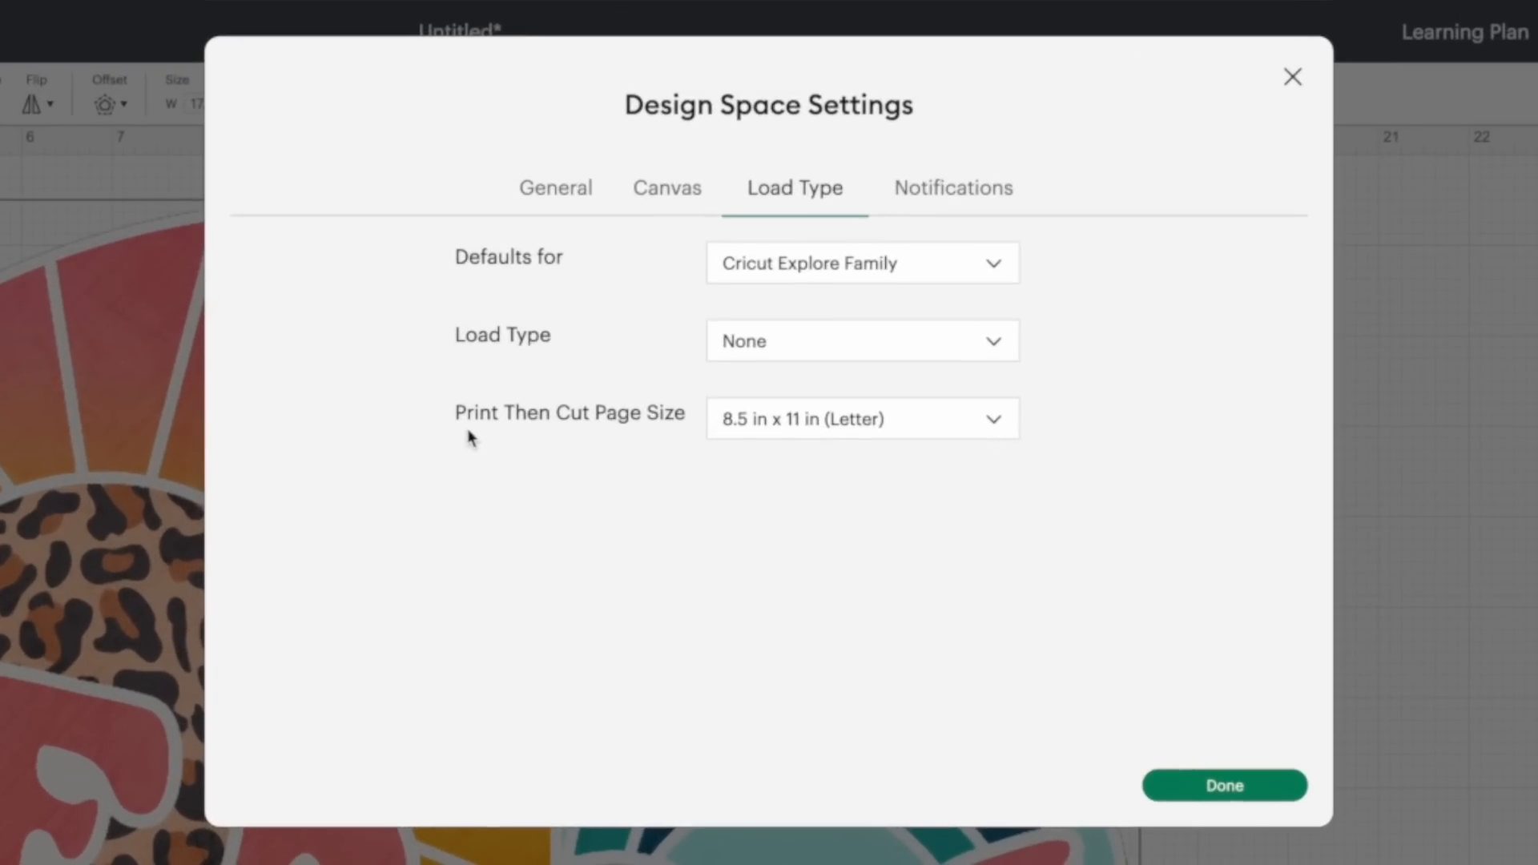
{"action": "left_click", "coordinate": [797, 437]}
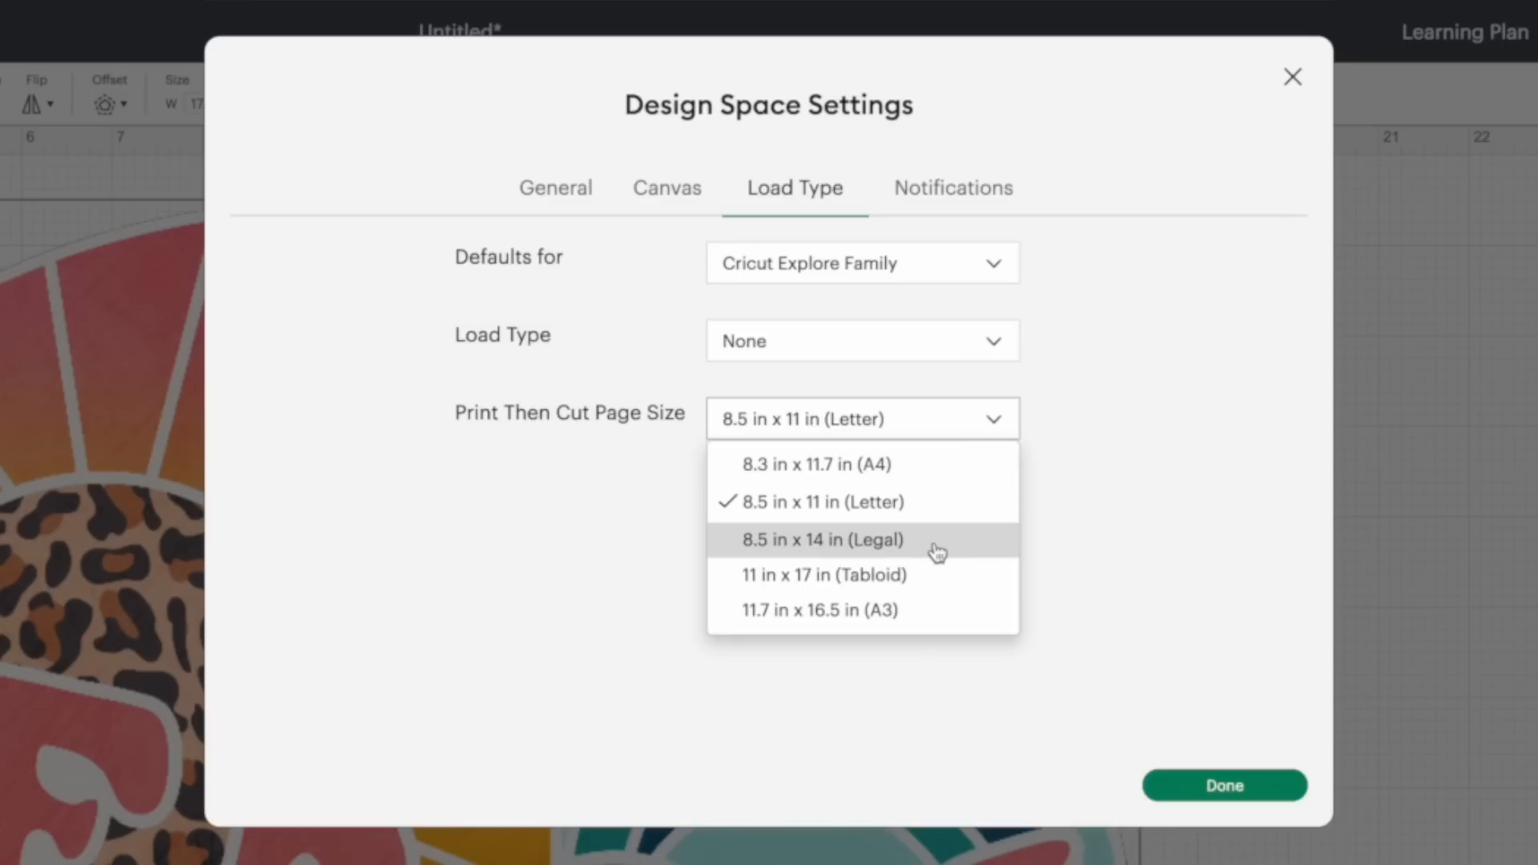
{"action": "left_click", "coordinate": [889, 586]}
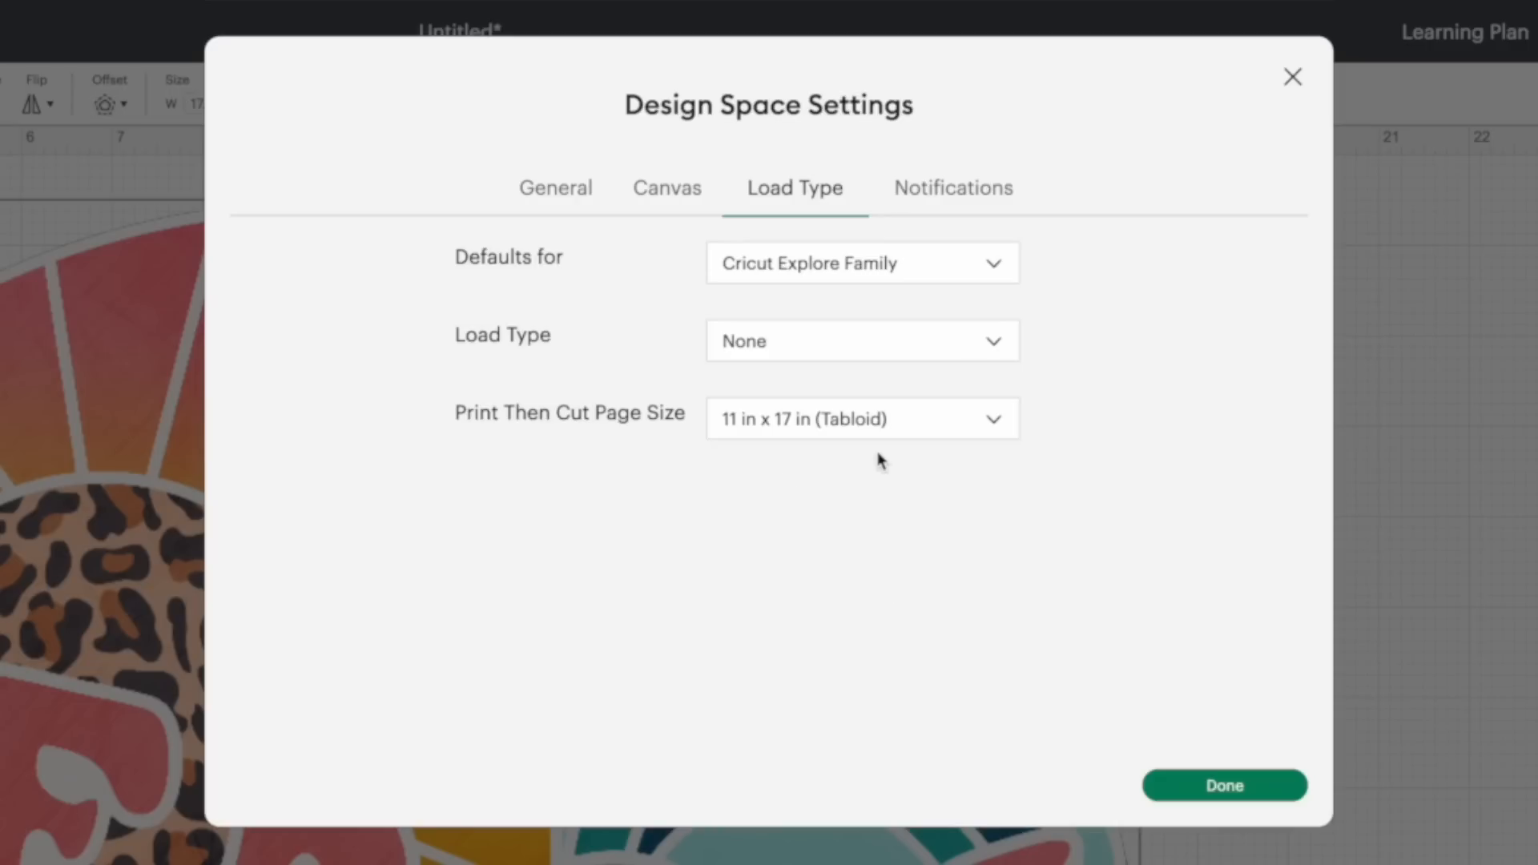
{"action": "left_click", "coordinate": [1224, 792]}
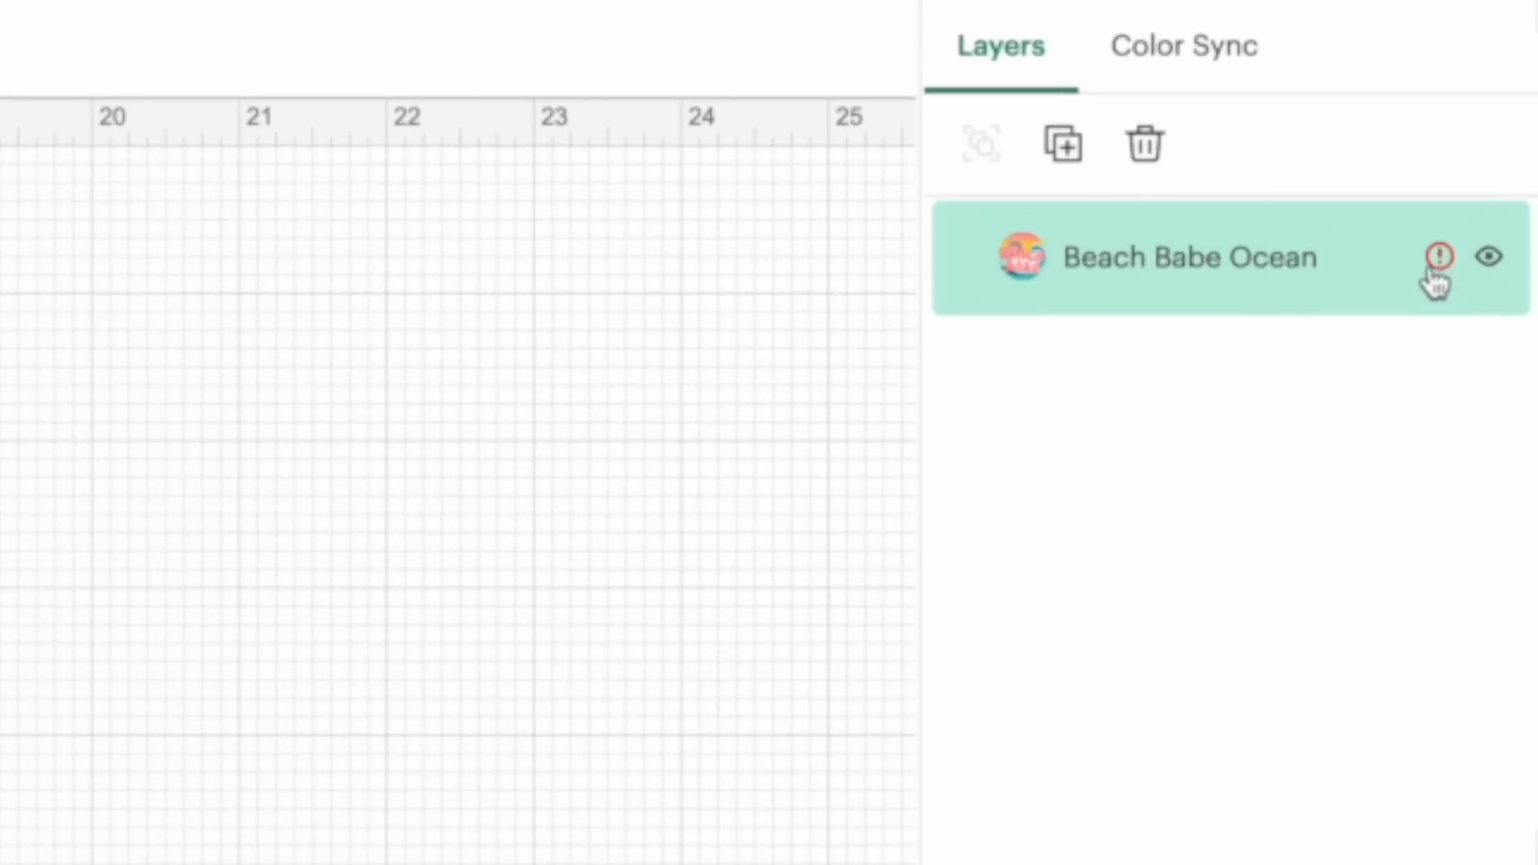
Auto-resize the image to fit Tabloid paper and move it to about X 4.26, Y 2.35 on the canvas.
{"action": "left_click", "coordinate": [1504, 126]}
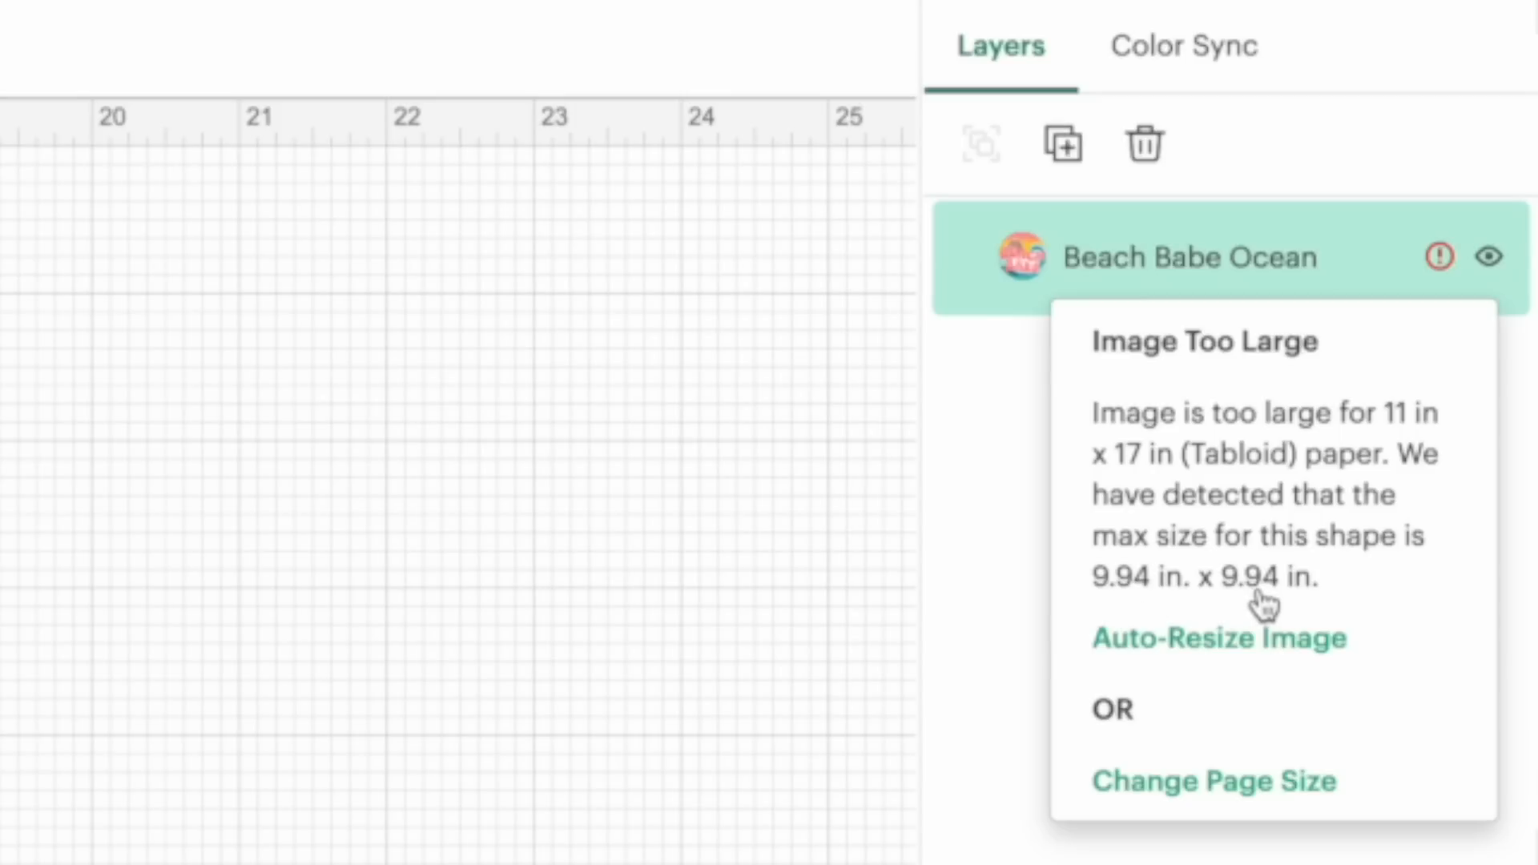
{"action": "left_click", "coordinate": [1270, 642]}
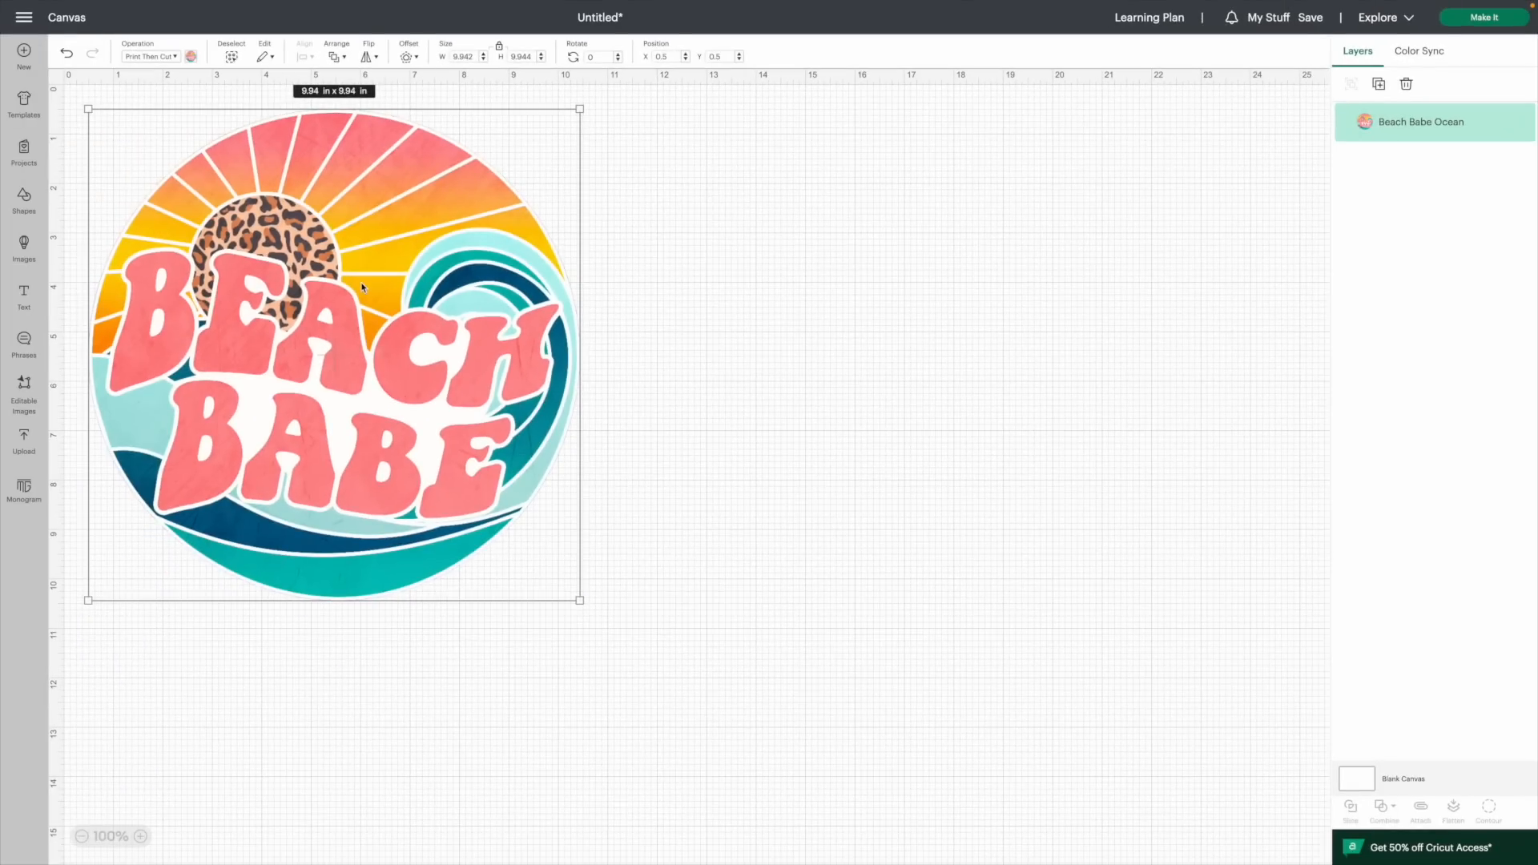
{"action": "left_click_drag", "start_coordinate": [337, 350], "coordinate": [522, 444]}
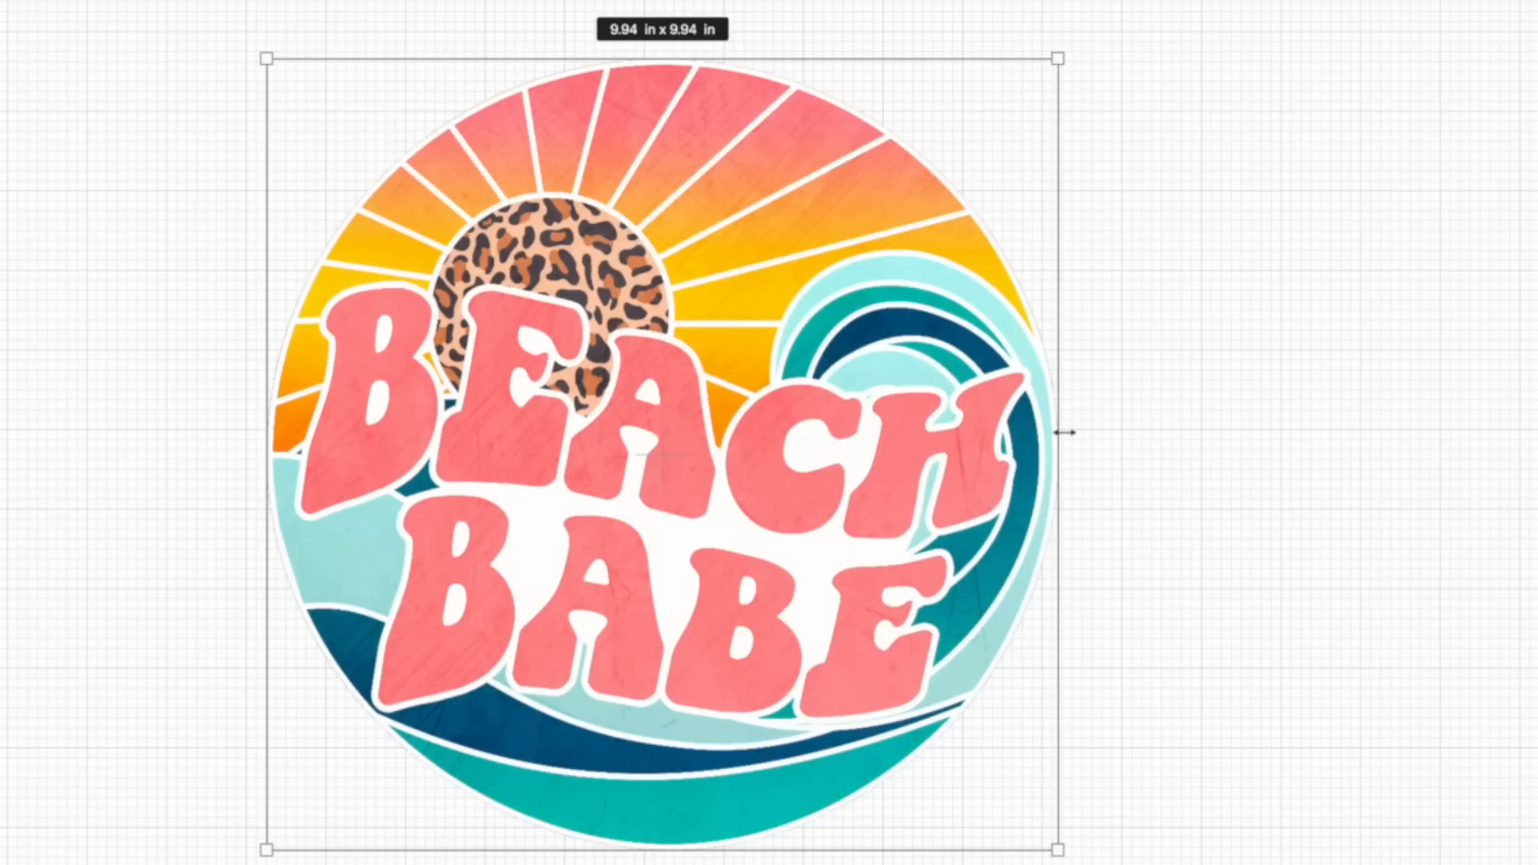
Try stretching the image to about 17.7 in wide without keeping its proportions.
{"action": "left_click_drag", "start_coordinate": [1064, 433], "coordinate": [1154, 374]}
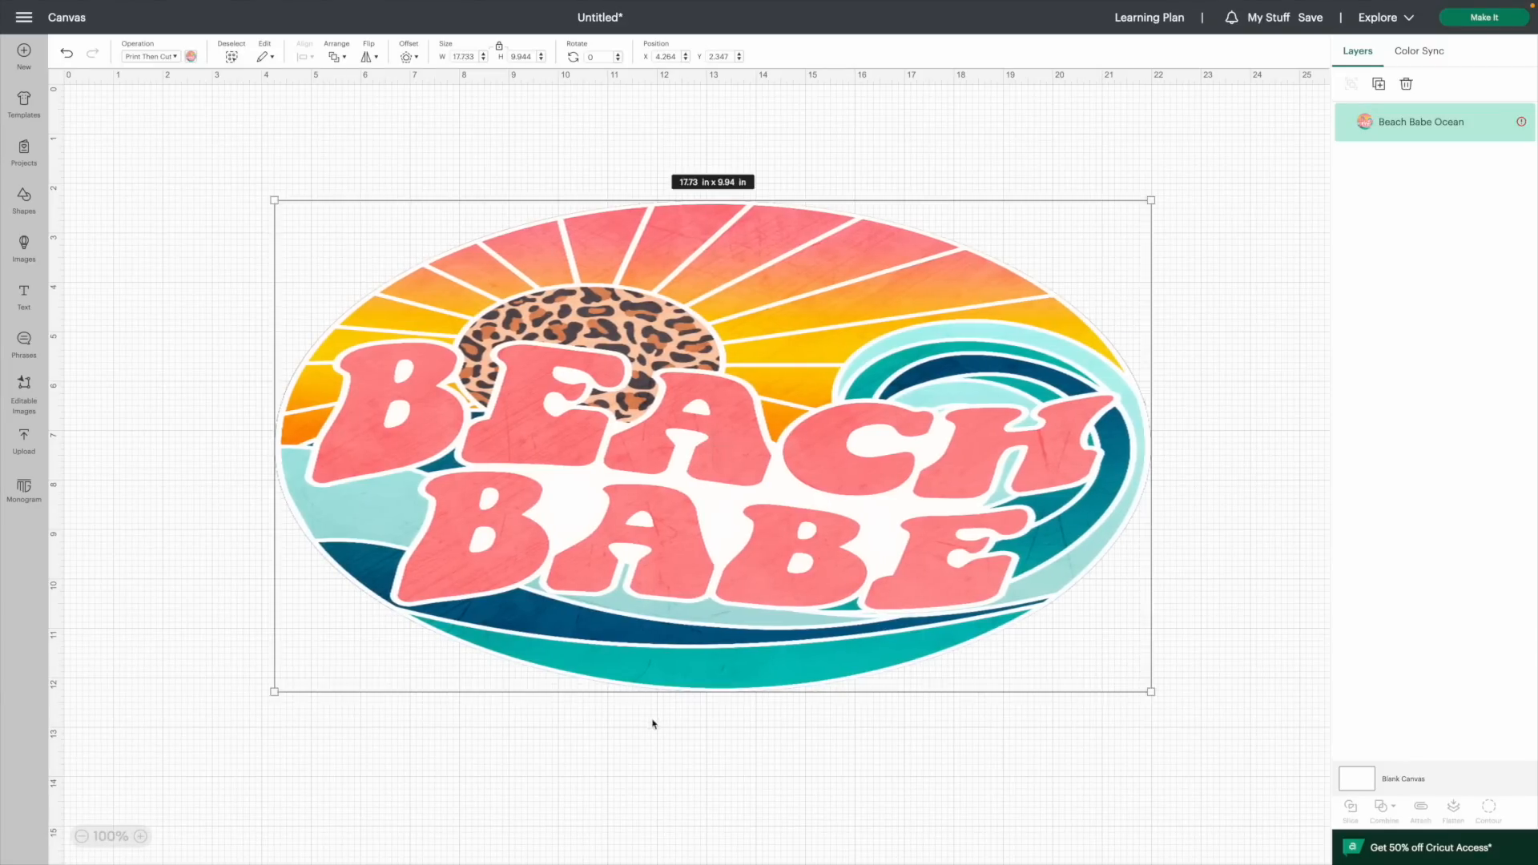
{"action": "mouse_move", "coordinate": [695, 700]}
{"action": "left_mouse_down"}
{"action": "mouse_move", "coordinate": [695, 863]}
{"action": "mouse_move", "coordinate": [695, 681]}
{"action": "left_mouse_up"}
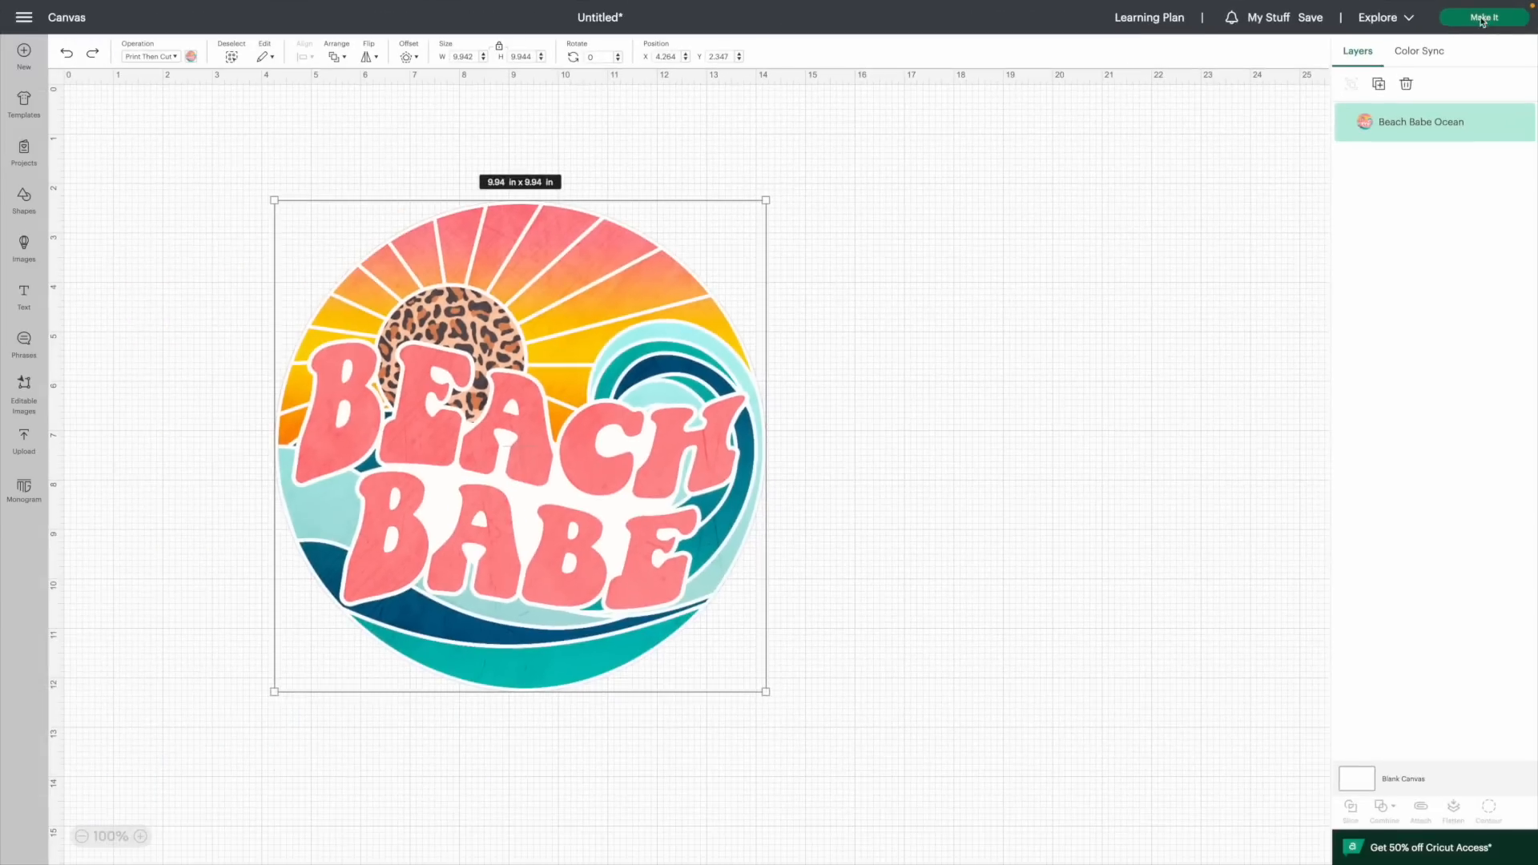
Preview the image's placement on the cutting mat and return to the canvas.
{"action": "left_click", "coordinate": [1326, 70]}
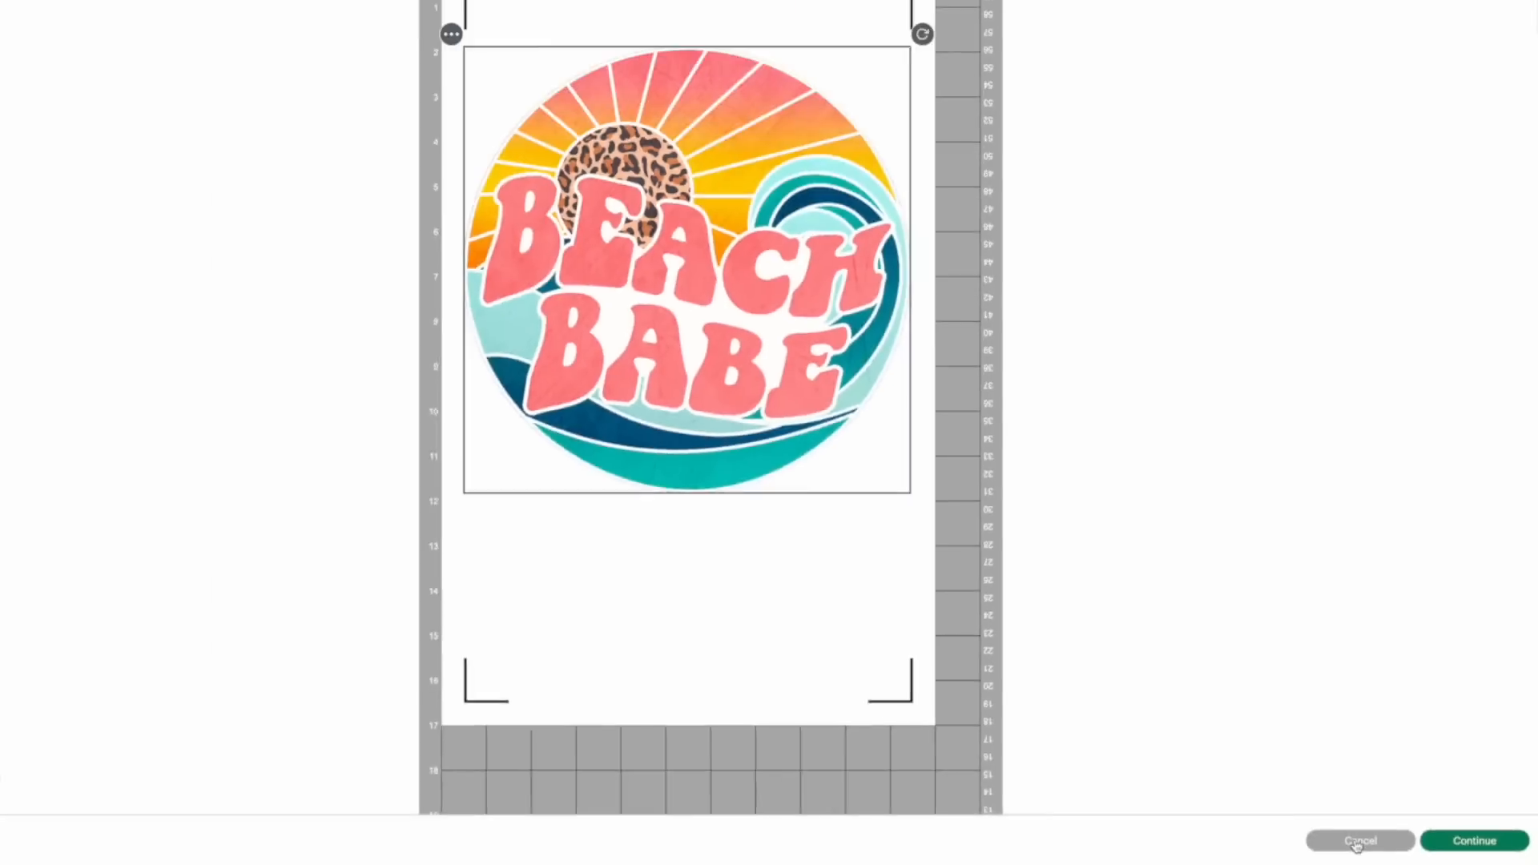
{"action": "left_click", "coordinate": [1008, 808]}
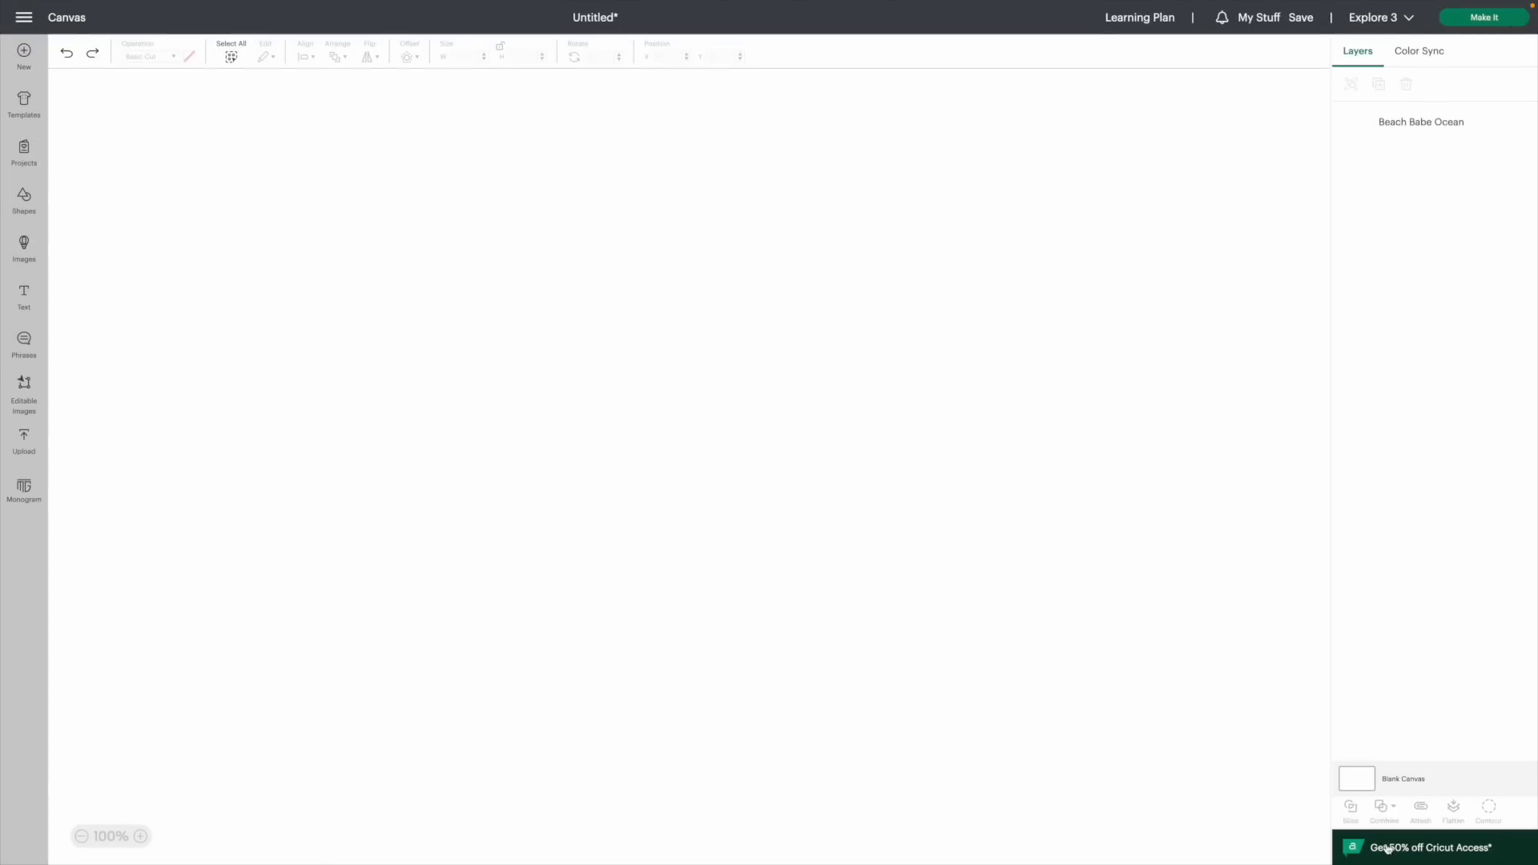
Reduce the image's width to about 9.85 in with proportions locked, and prepare the project on the mat.
{"action": "left_click", "coordinate": [579, 527]}
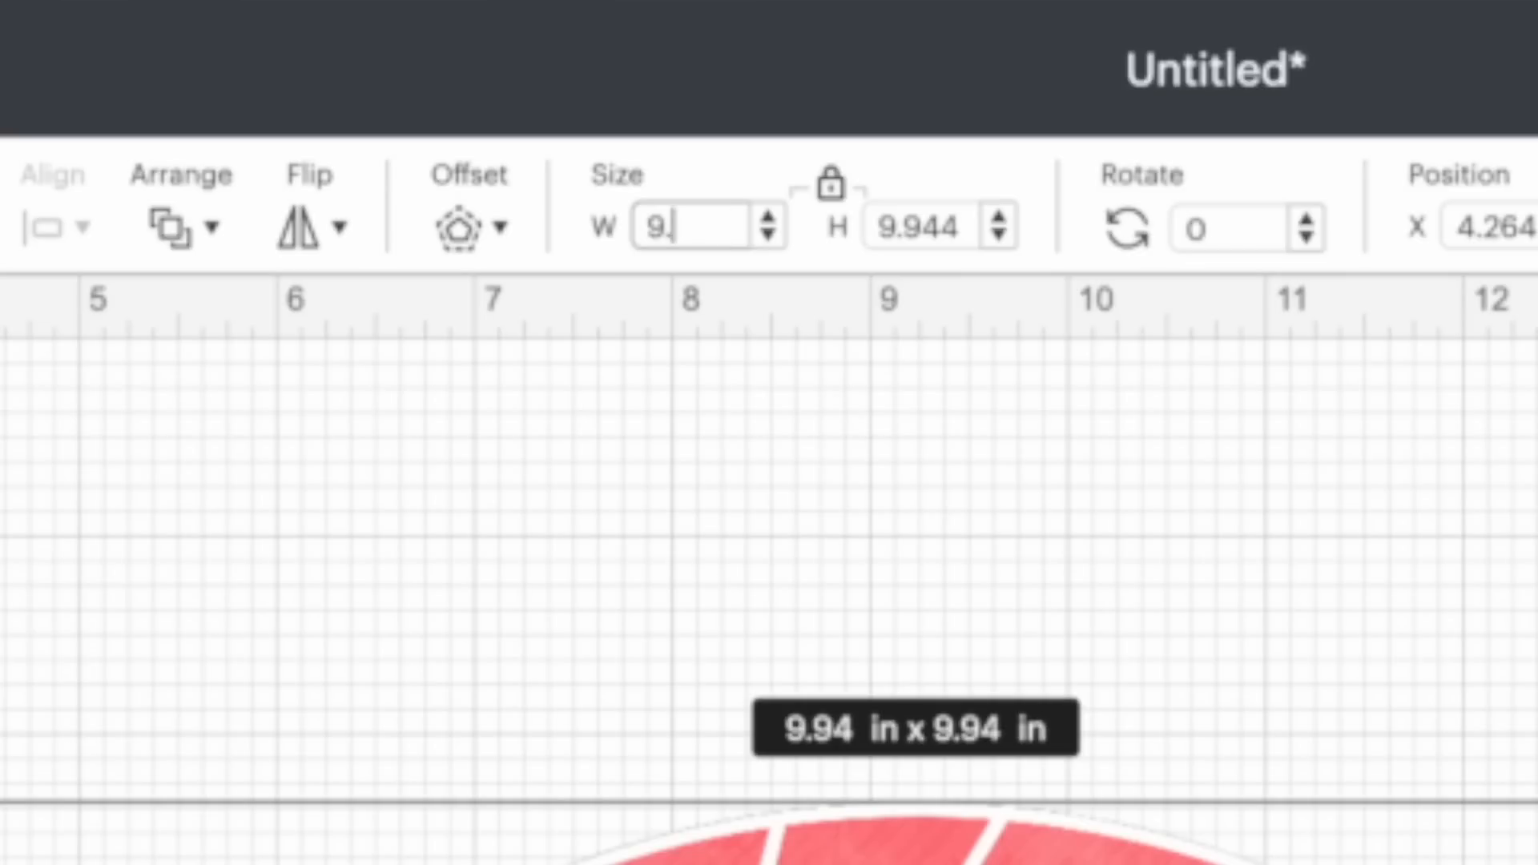
{"action": "type", "text": "5"}
{"action": "key", "text": "Return"}
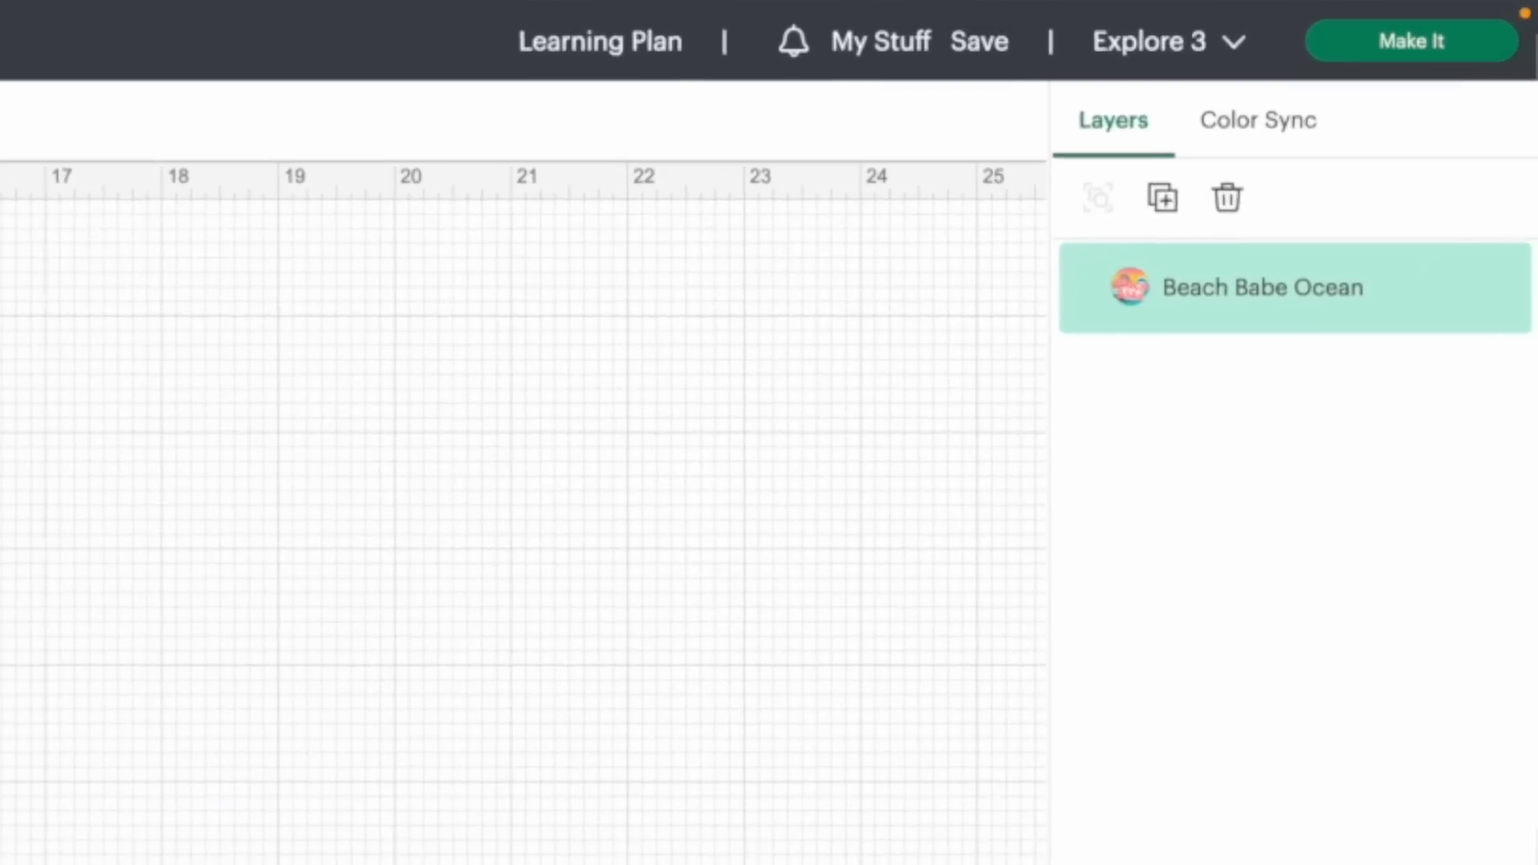
{"action": "left_click", "coordinate": [1492, 20]}
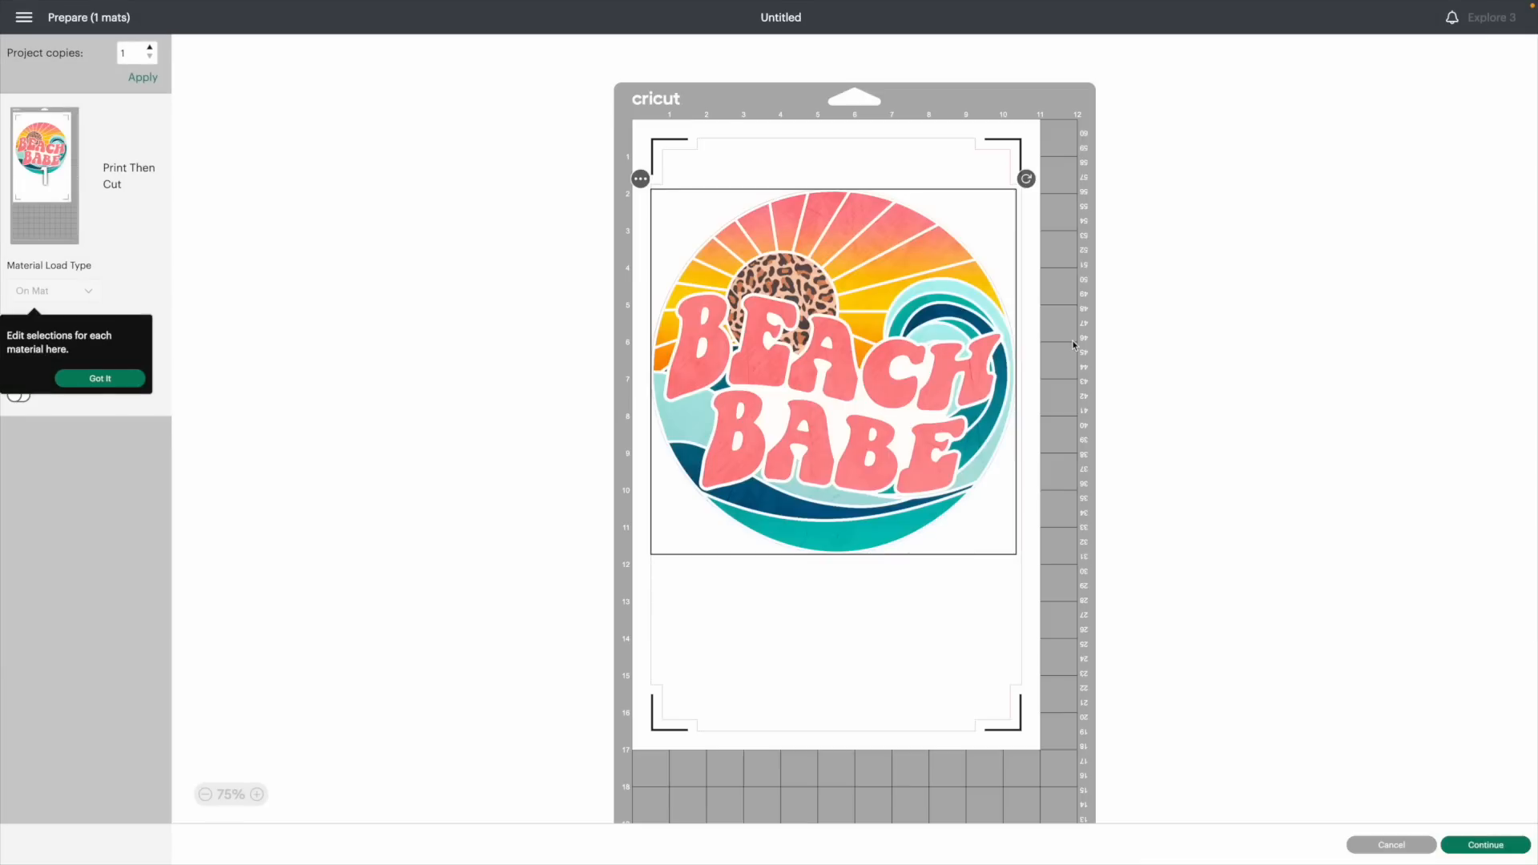